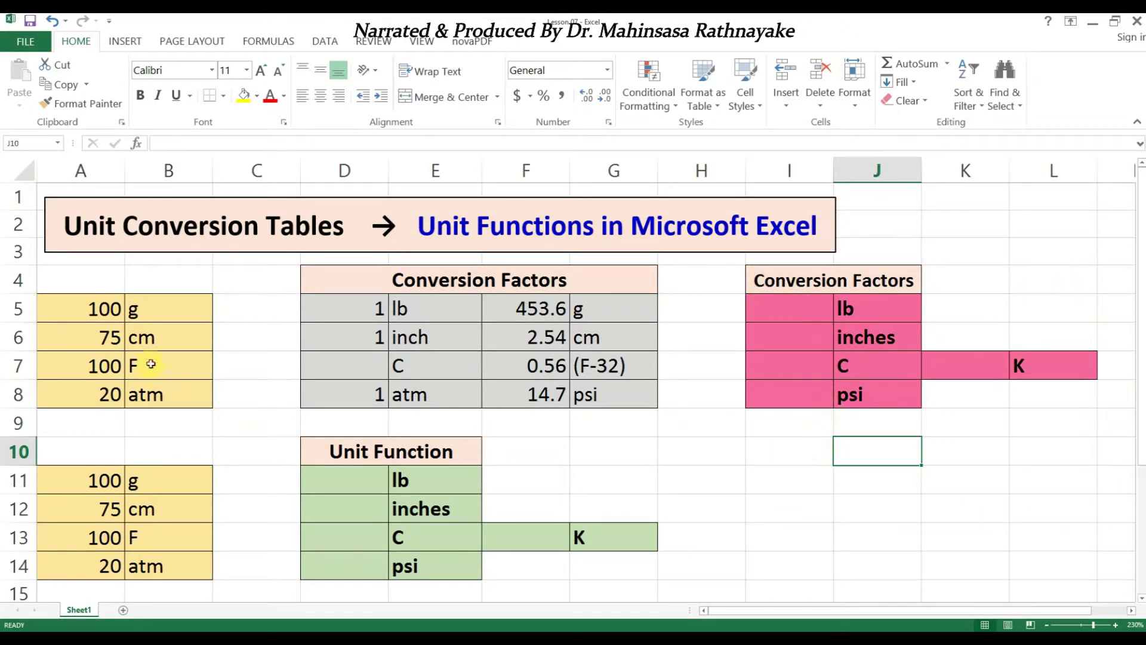
# Step: Review each source quantity in A5:B8 against its target unit in the pink results table, including both Celsius and Kelvin for temperature
pyautogui.moveTo(93, 311); pyautogui.dragTo(148, 310)
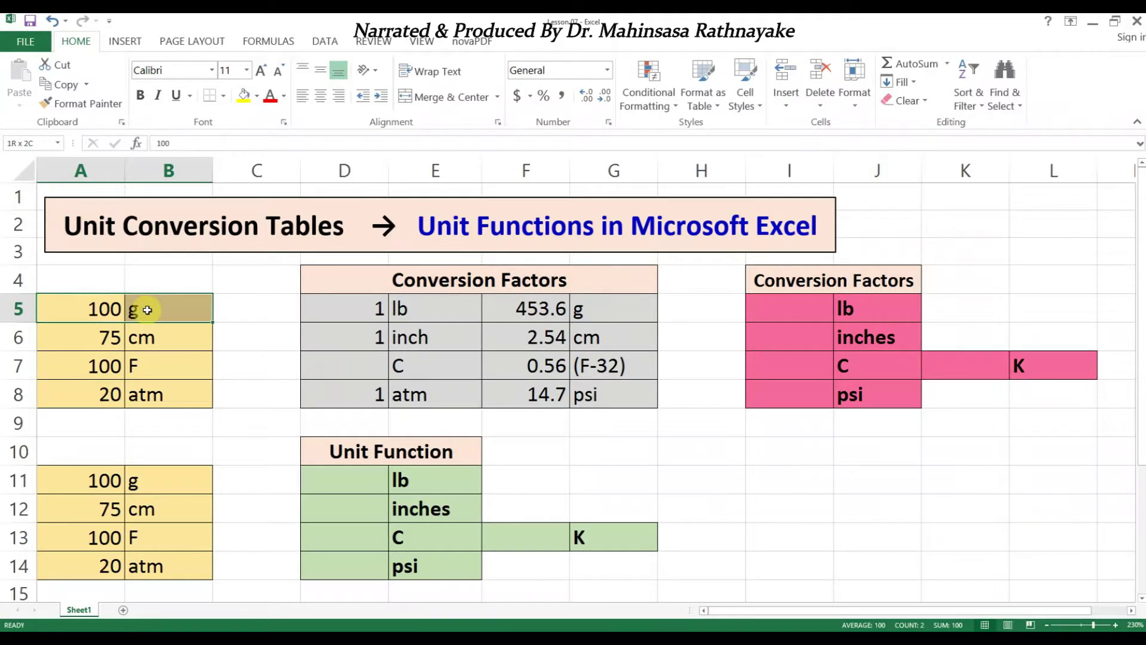
pyautogui.click(852, 308)
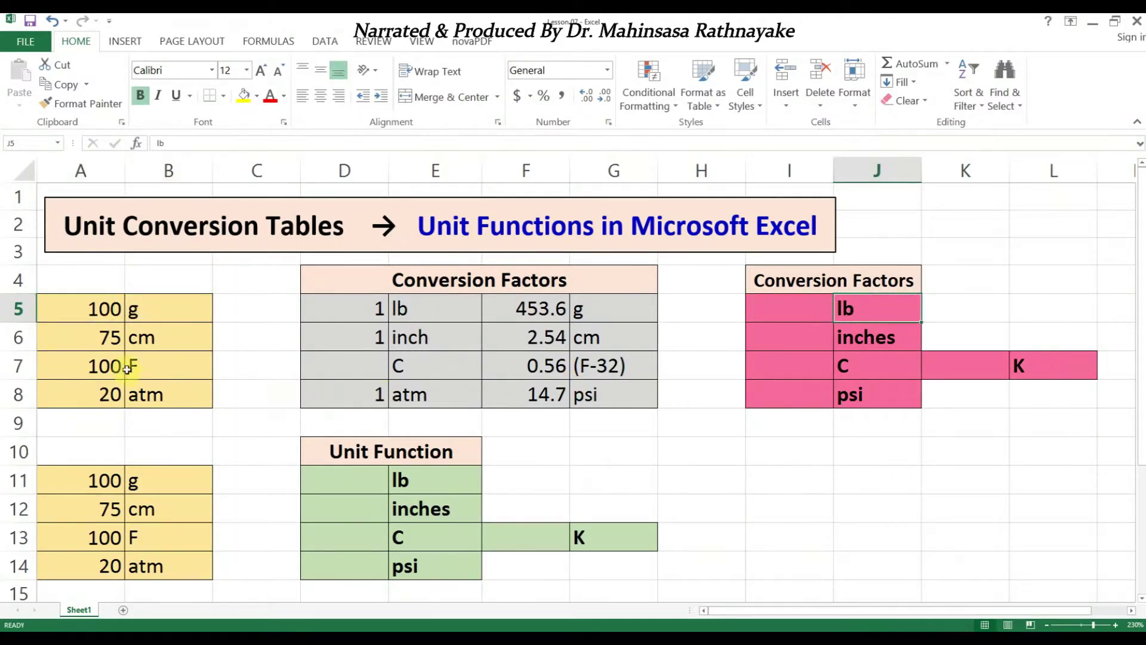
pyautogui.moveTo(114, 341); pyautogui.dragTo(141, 341)
pyautogui.moveTo(803, 345); pyautogui.dragTo(879, 340)
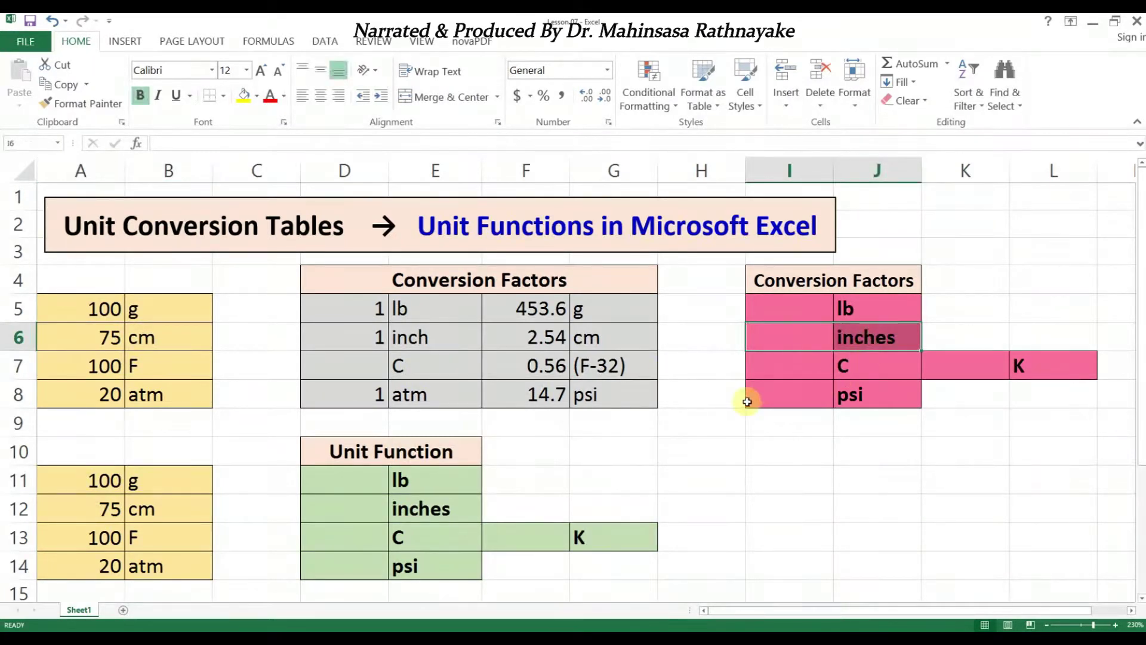
pyautogui.moveTo(106, 368); pyautogui.dragTo(138, 366)
pyautogui.moveTo(795, 363); pyautogui.dragTo(860, 363)
pyautogui.moveTo(965, 368); pyautogui.dragTo(1019, 365)
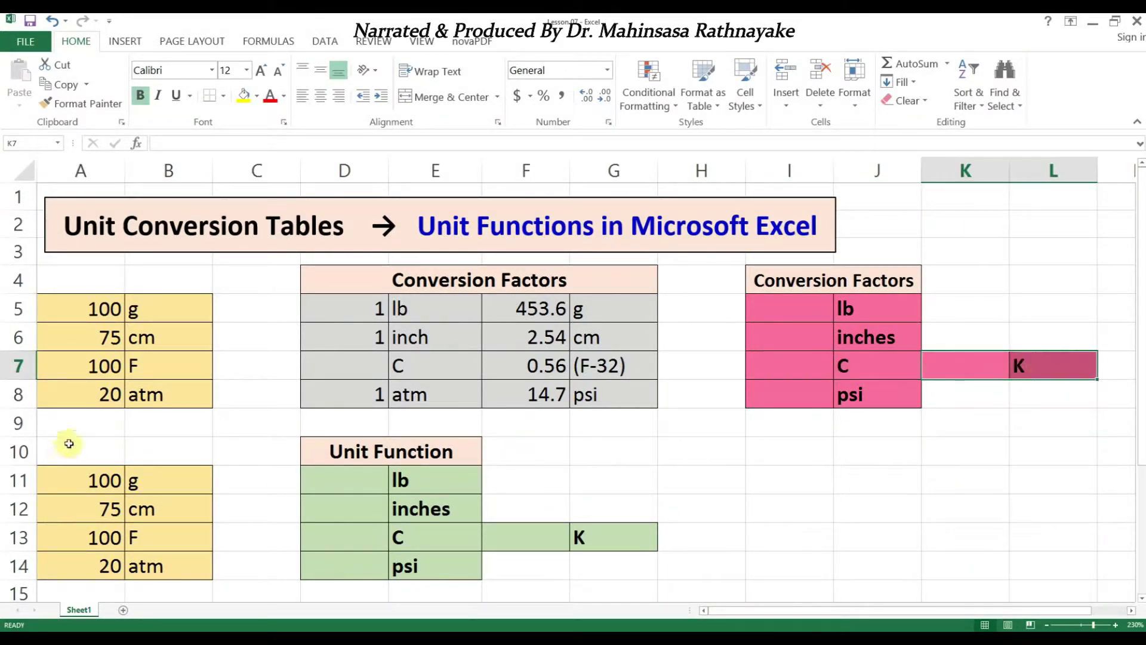
pyautogui.moveTo(69, 394); pyautogui.dragTo(160, 396)
pyautogui.moveTo(811, 400); pyautogui.dragTo(883, 404)
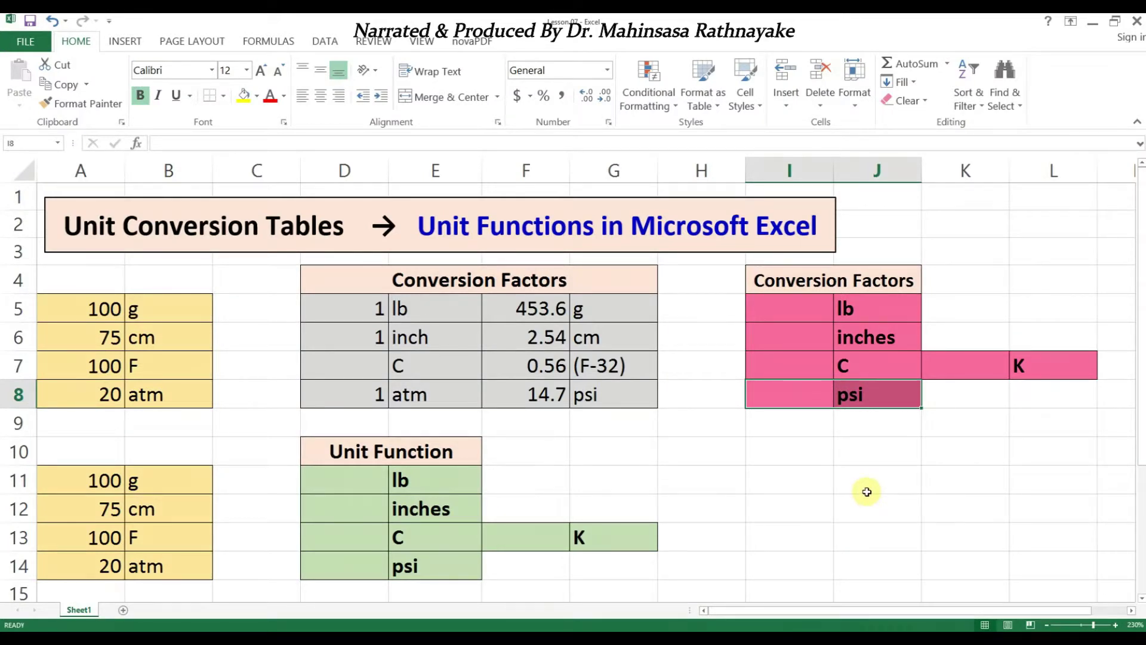
pyautogui.click(866, 492)
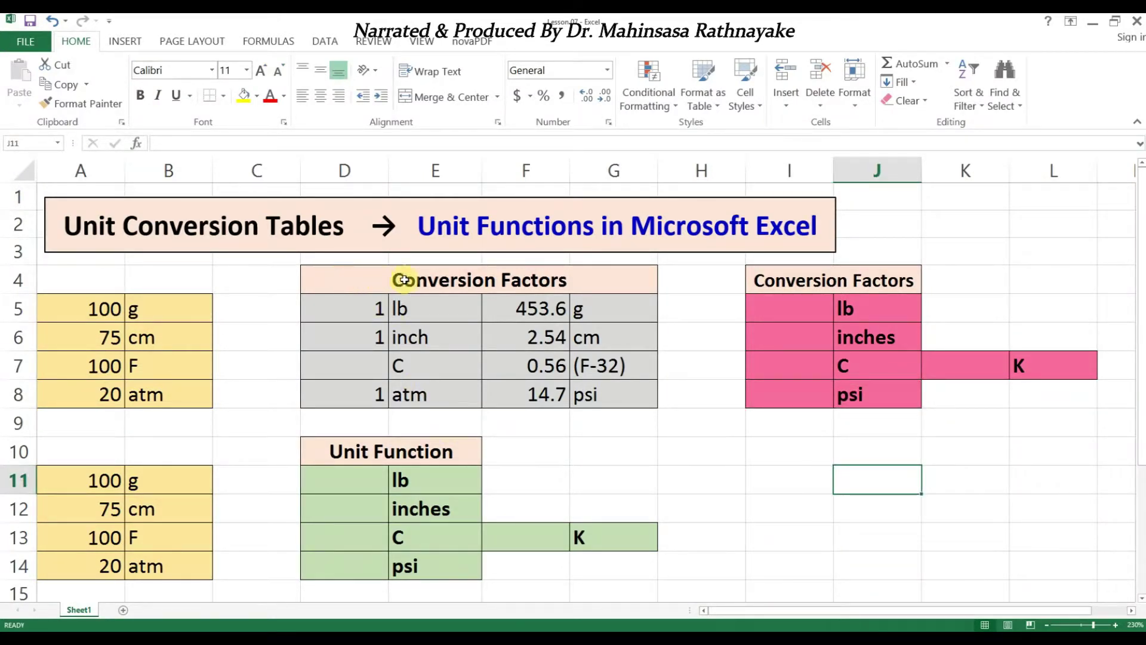
# Step: Examine the grey Conversion Factors table row by row, covering the mass, length, temperature and pressure relations
pyautogui.click(355, 279)
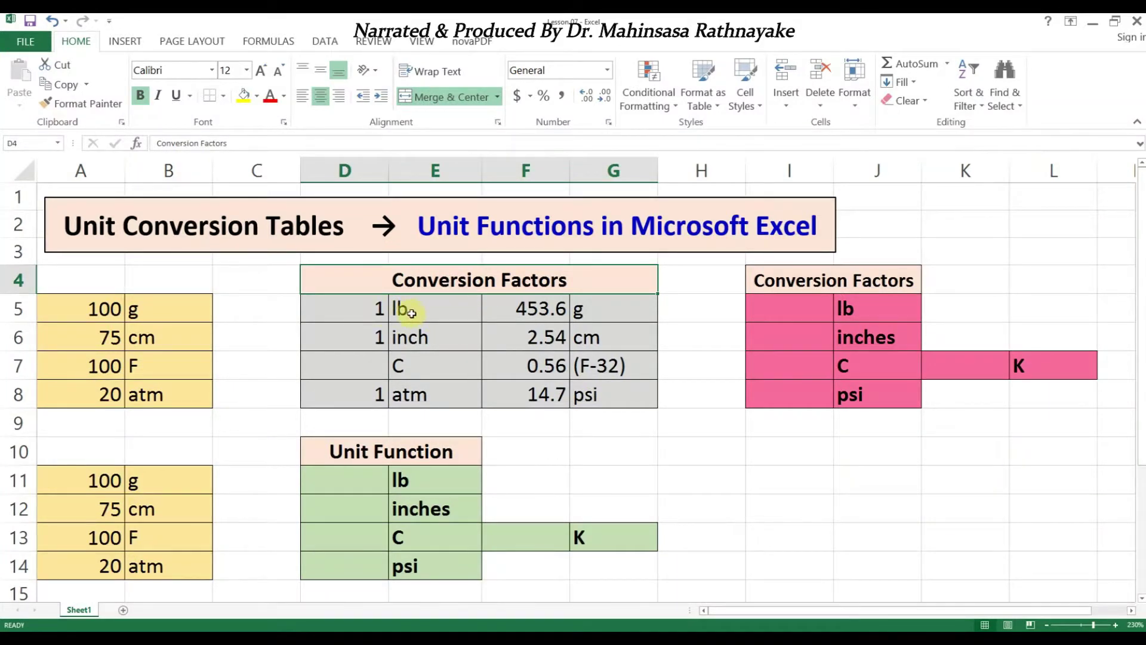
pyautogui.moveTo(378, 309); pyautogui.dragTo(405, 315)
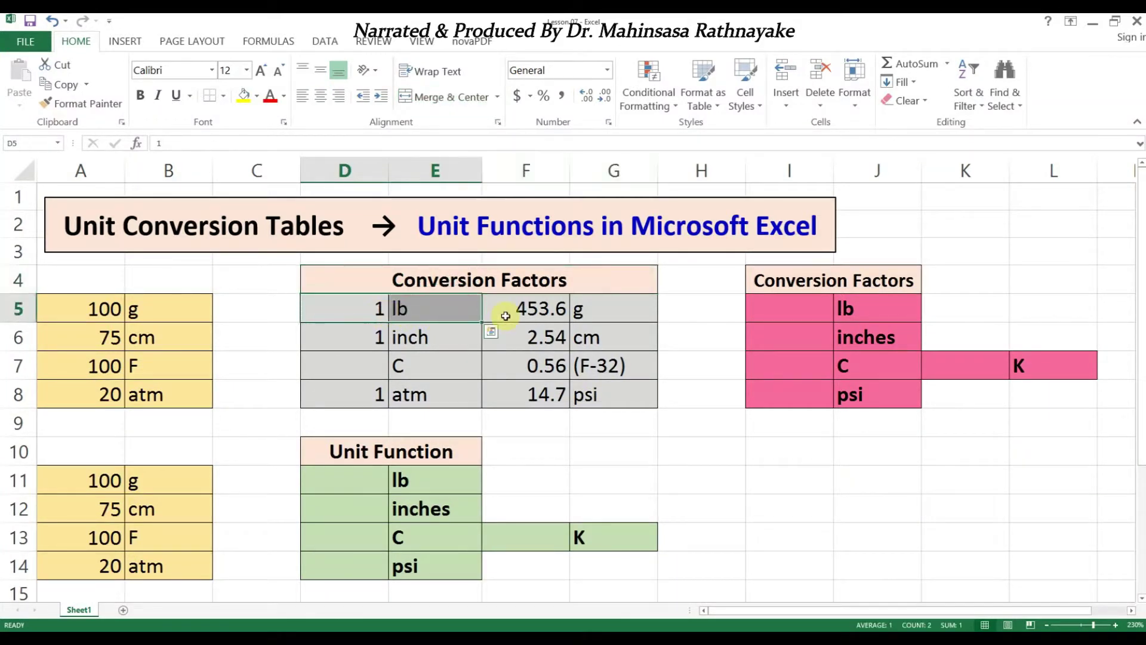
pyautogui.moveTo(548, 308); pyautogui.dragTo(597, 312)
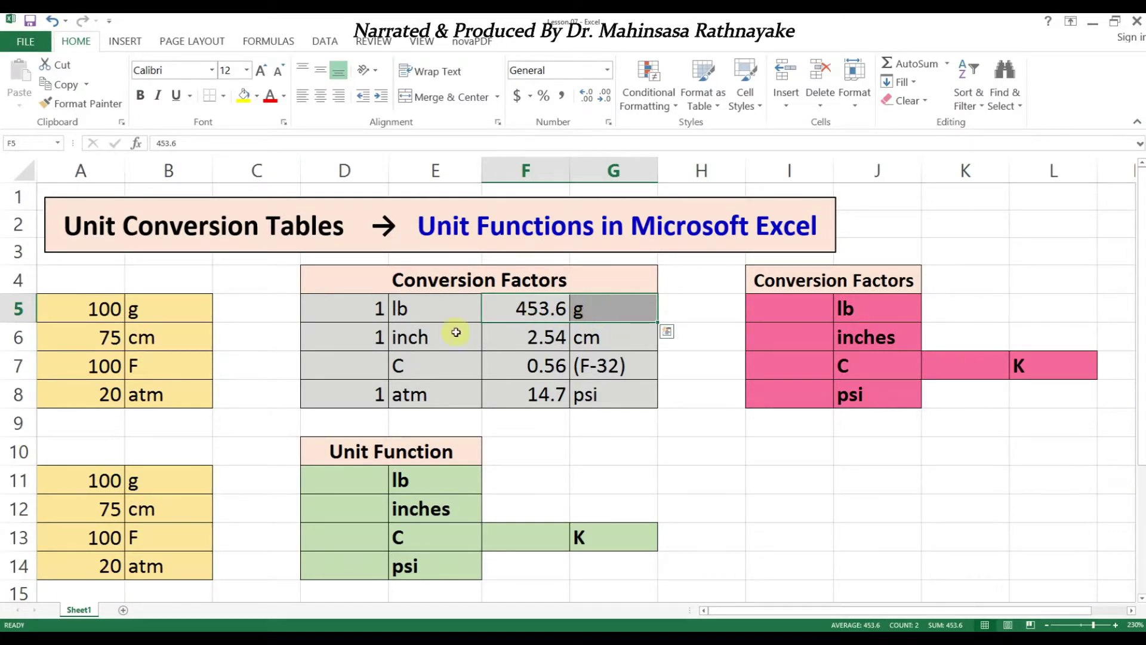
pyautogui.moveTo(370, 335); pyautogui.dragTo(424, 334)
pyautogui.moveTo(523, 333); pyautogui.dragTo(588, 337)
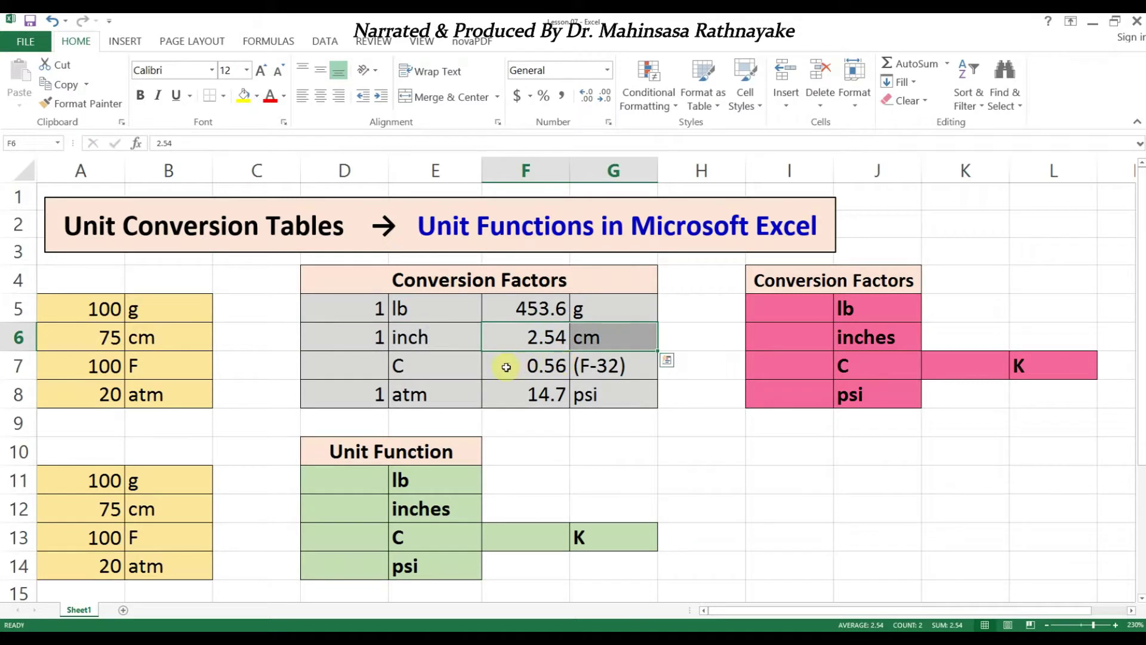
pyautogui.moveTo(381, 368); pyautogui.dragTo(402, 366)
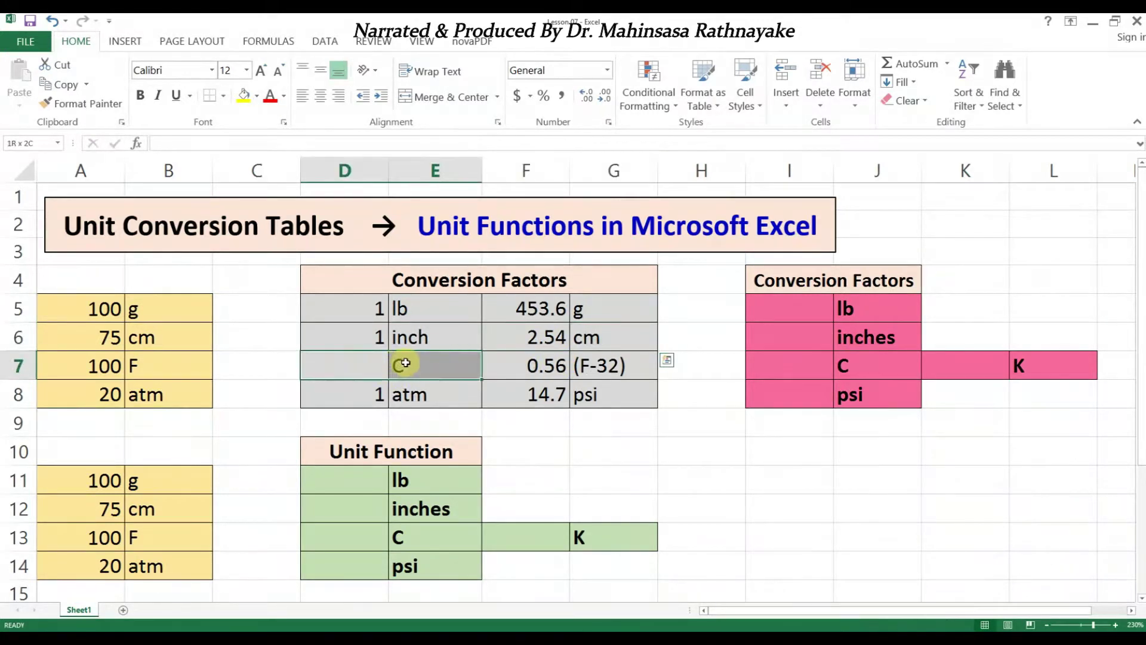
pyautogui.moveTo(533, 364); pyautogui.dragTo(608, 365)
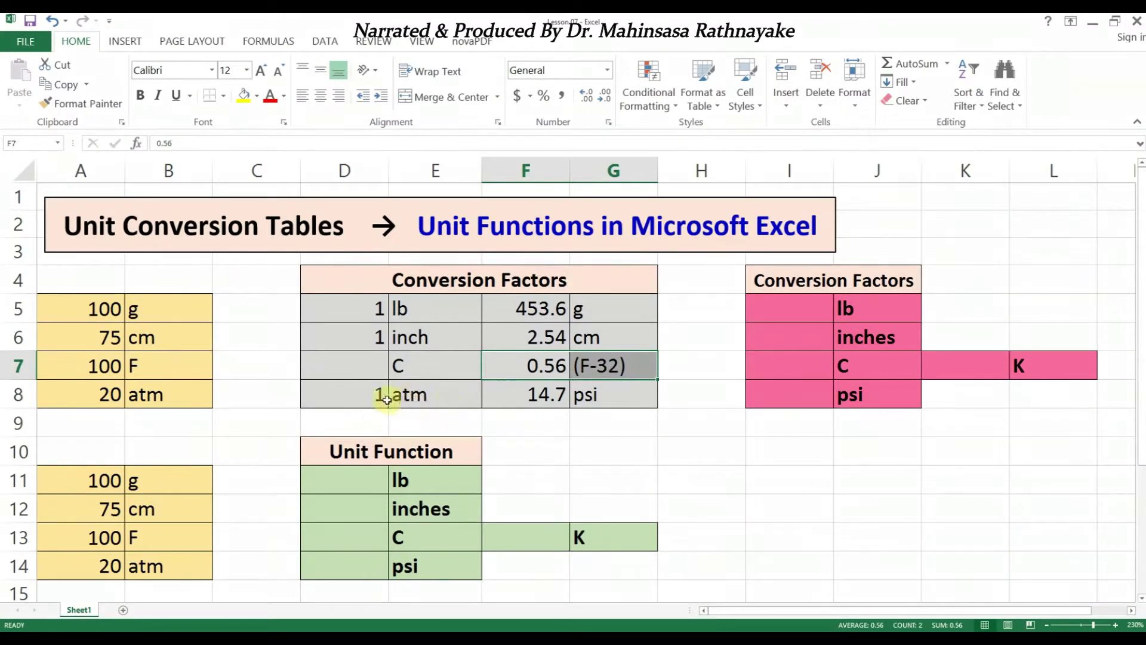
pyautogui.click(585, 458)
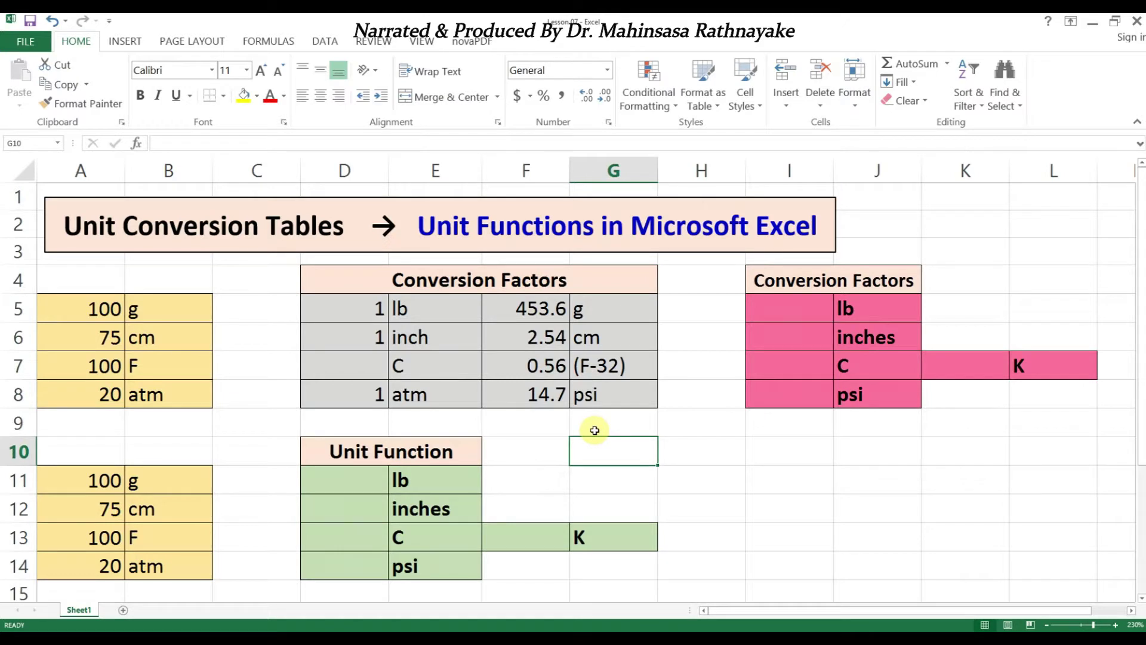
pyautogui.moveTo(356, 393); pyautogui.dragTo(414, 394)
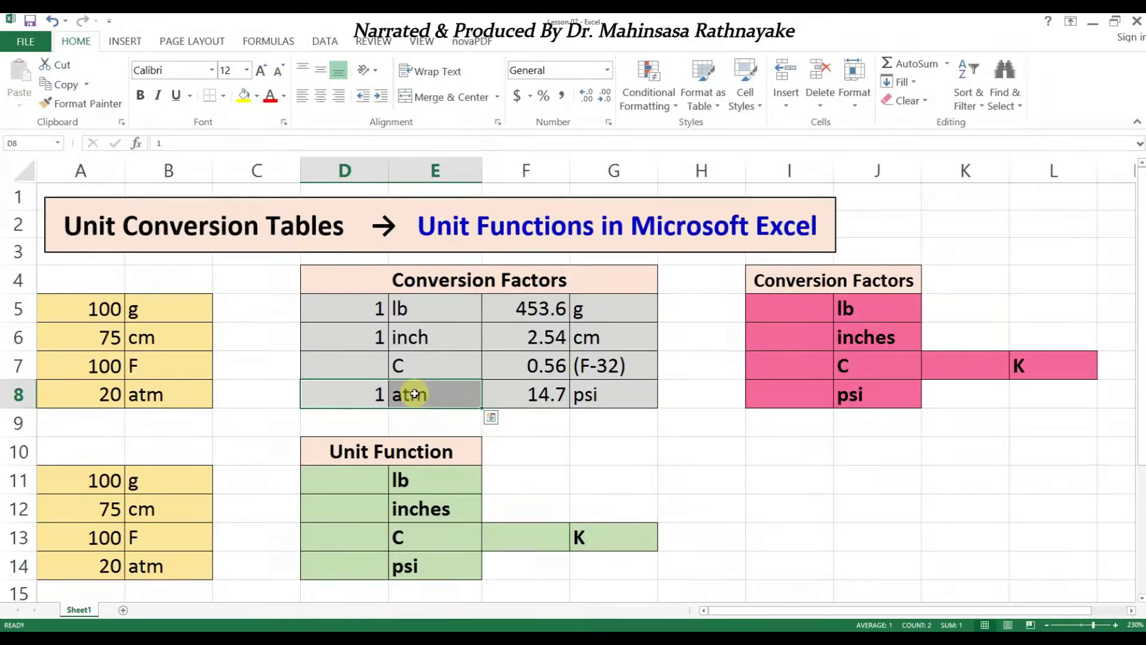
pyautogui.moveTo(514, 394); pyautogui.dragTo(584, 394)
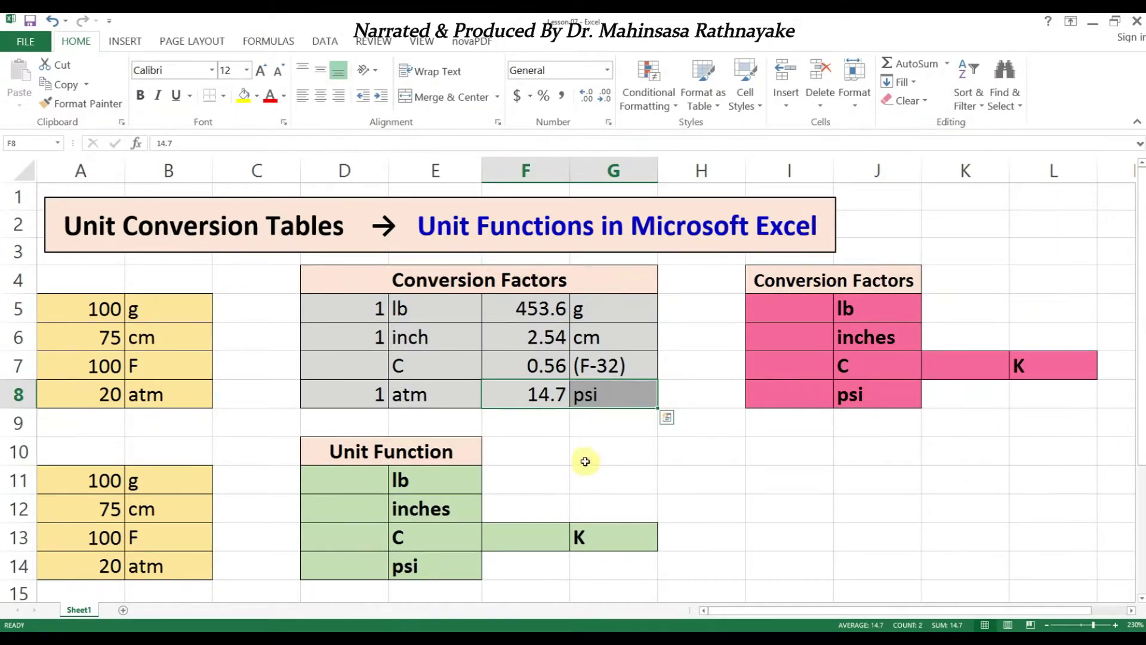
pyautogui.click(587, 464)
# Step: Convert the grams value to pounds in I5 with the formula =A5/F5
pyautogui.click(762, 305)
pyautogui.write('=')
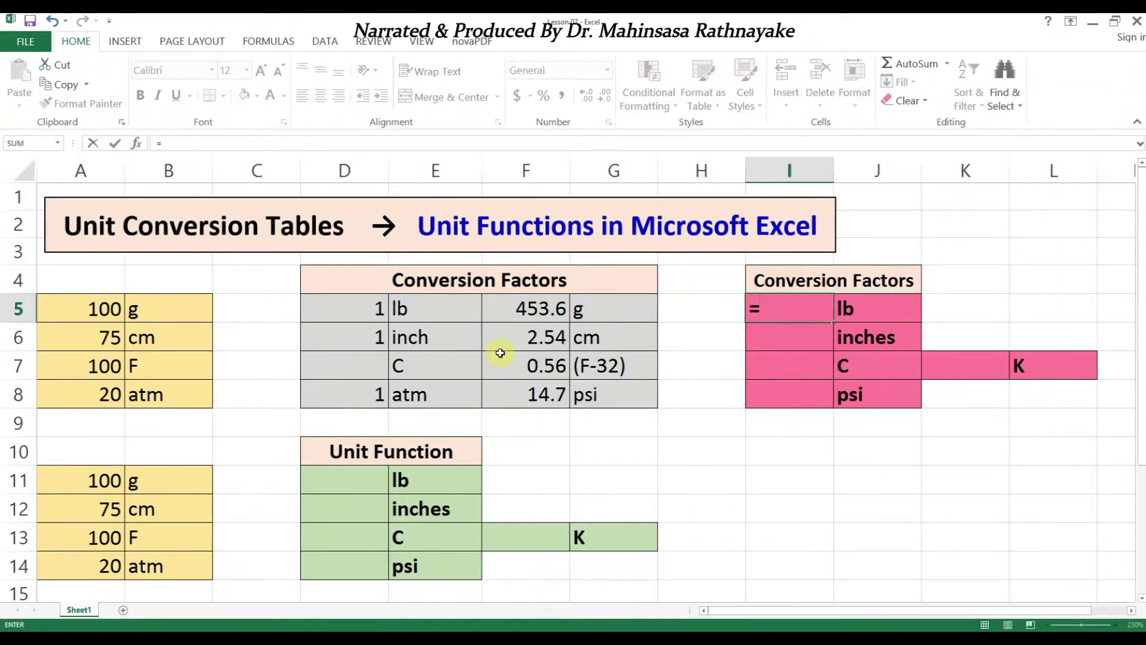
pyautogui.click(107, 308)
pyautogui.write('/')
pyautogui.click(527, 309)
pyautogui.press('Return')
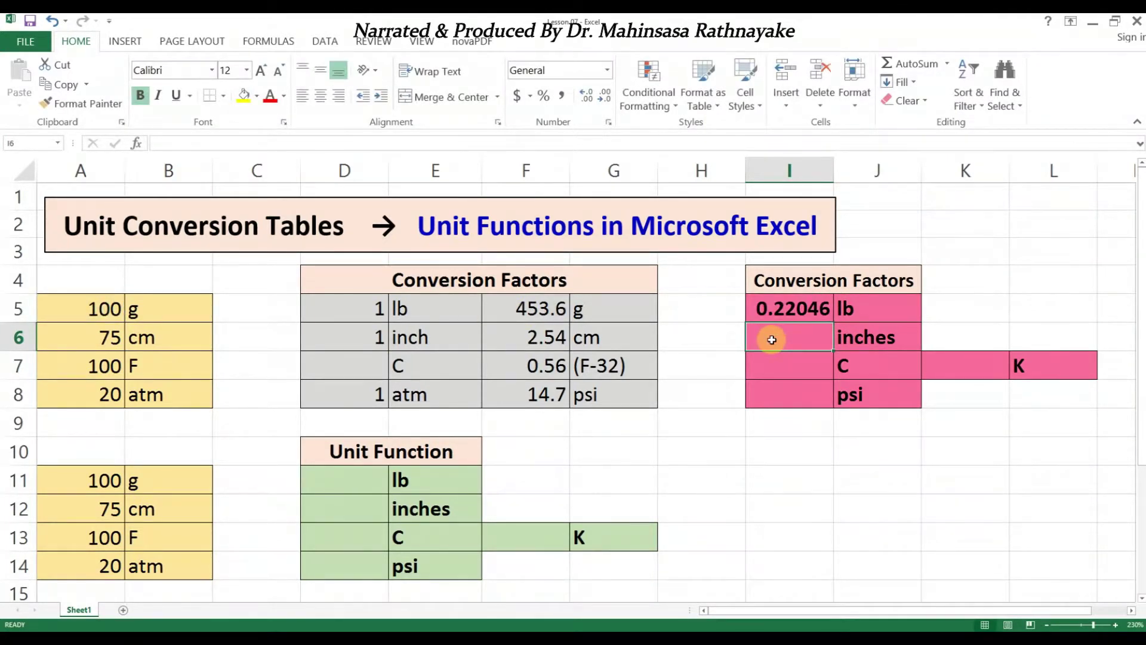
# Step: Convert the centimetres value to inches in I6 with the formula =A6/F6
pyautogui.write('=')
pyautogui.click(94, 337)
pyautogui.write('/')
pyautogui.click(526, 335)
pyautogui.press('Return')
# Step: Convert the Fahrenheit temperature to Celsius in I7 with the formula =(A7-32)*0.56
pyautogui.write('=')
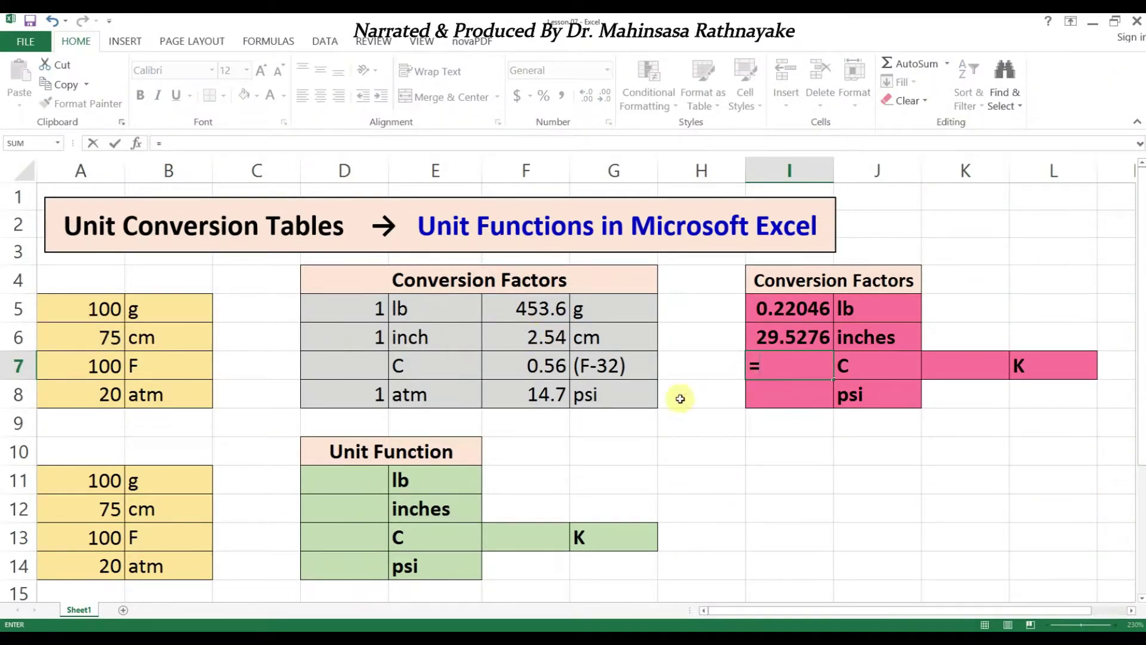
pyautogui.write('(')
pyautogui.click(108, 368)
pyautogui.write('-32)*0.56')
pyautogui.press('Return')
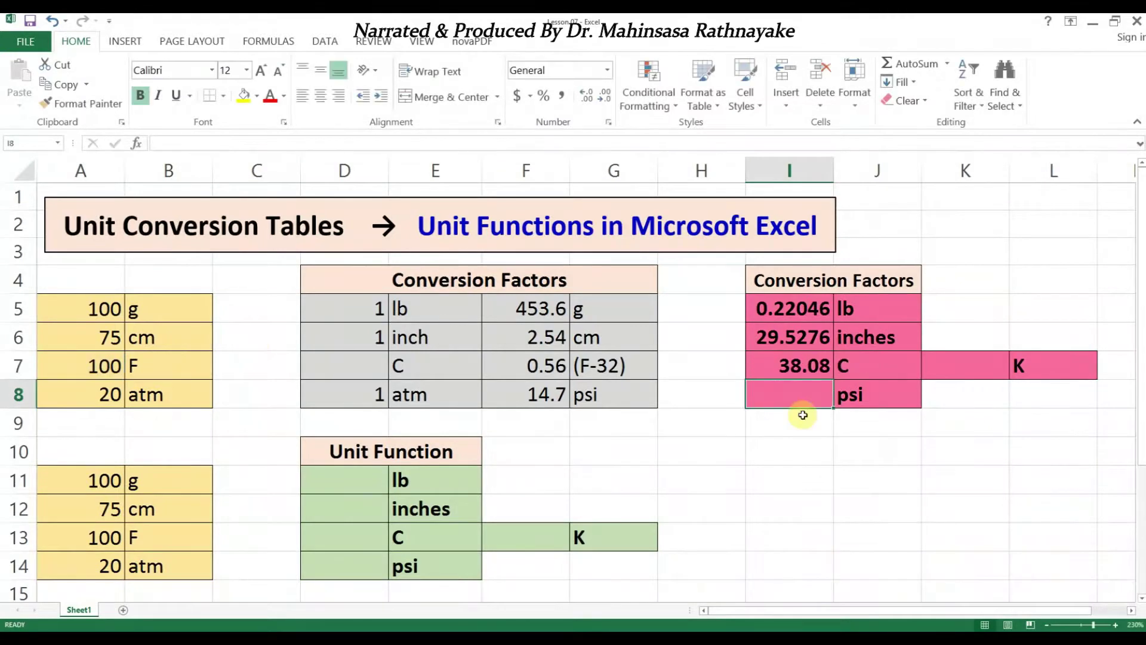
# Step: Convert the Celsius result to Kelvin in K7 with the formula =I7+273
pyautogui.click(951, 363)
pyautogui.write('=')
pyautogui.click(782, 363)
pyautogui.write('+273')
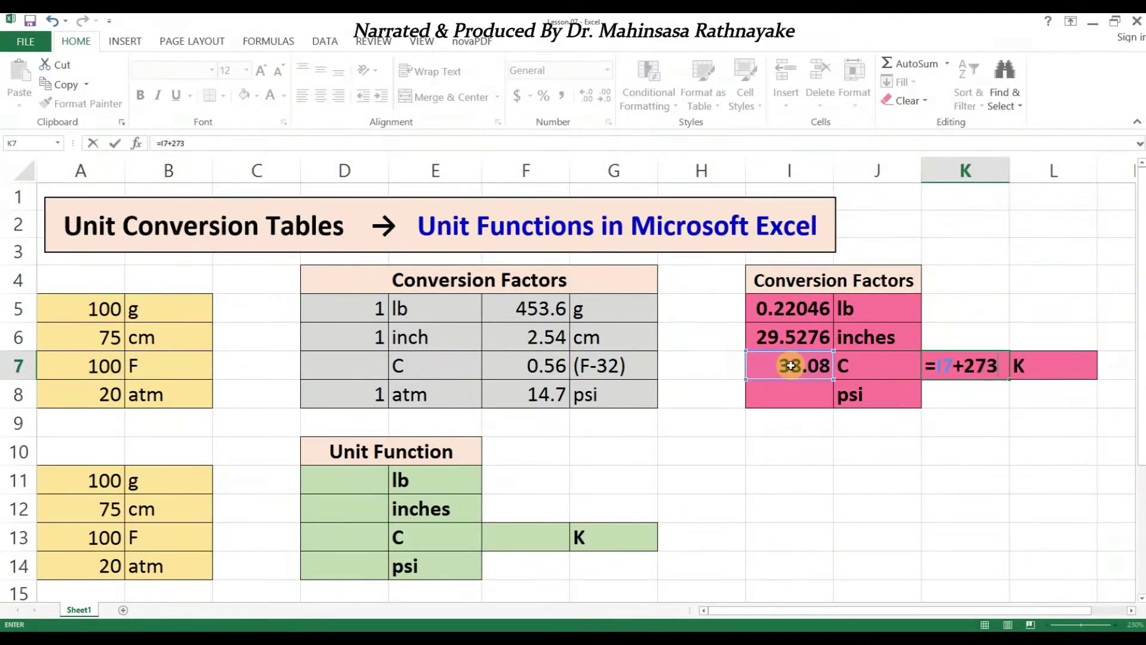
pyautogui.press('Return')
# Step: Convert the atmospheres value to psi in I8 with the formula =A8*F8
pyautogui.click(814, 394)
pyautogui.write('=')
pyautogui.click(100, 397)
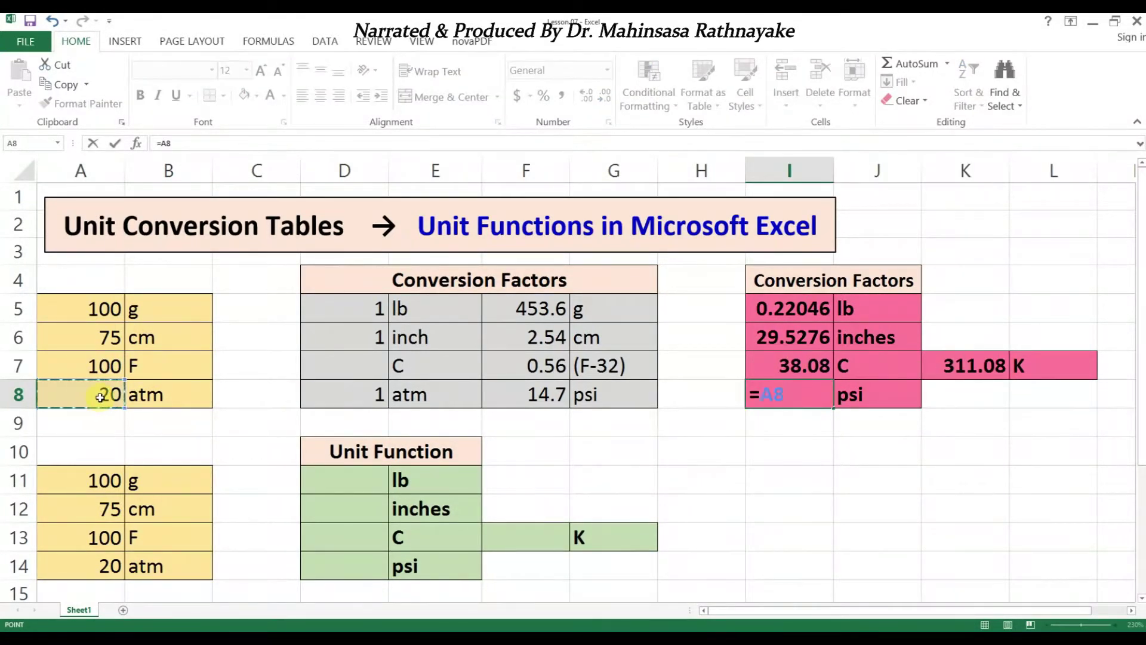
pyautogui.write('*')
pyautogui.click(547, 394)
pyautogui.press('Return')
# Step: Format the conversion results in I5:I8 as numbers with two decimal places
pyautogui.moveTo(799, 308); pyautogui.dragTo(811, 388)
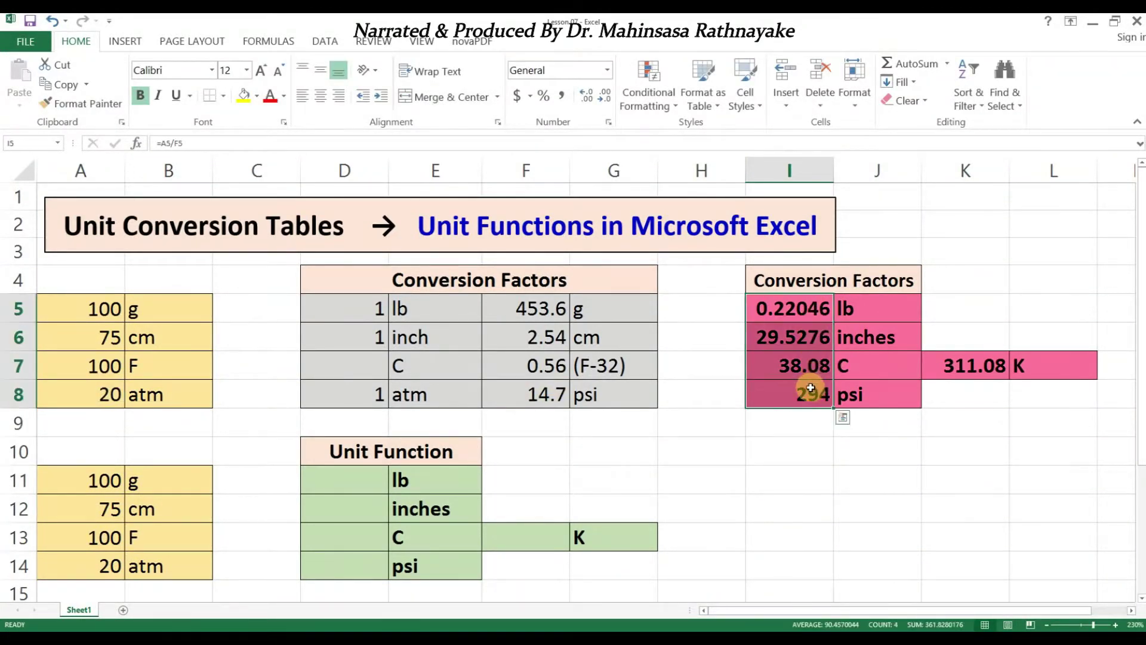
pyautogui.hotkey('ctrl', '1')
pyautogui.click(729, 361)
pyautogui.click(921, 614)
pyautogui.click(965, 423)
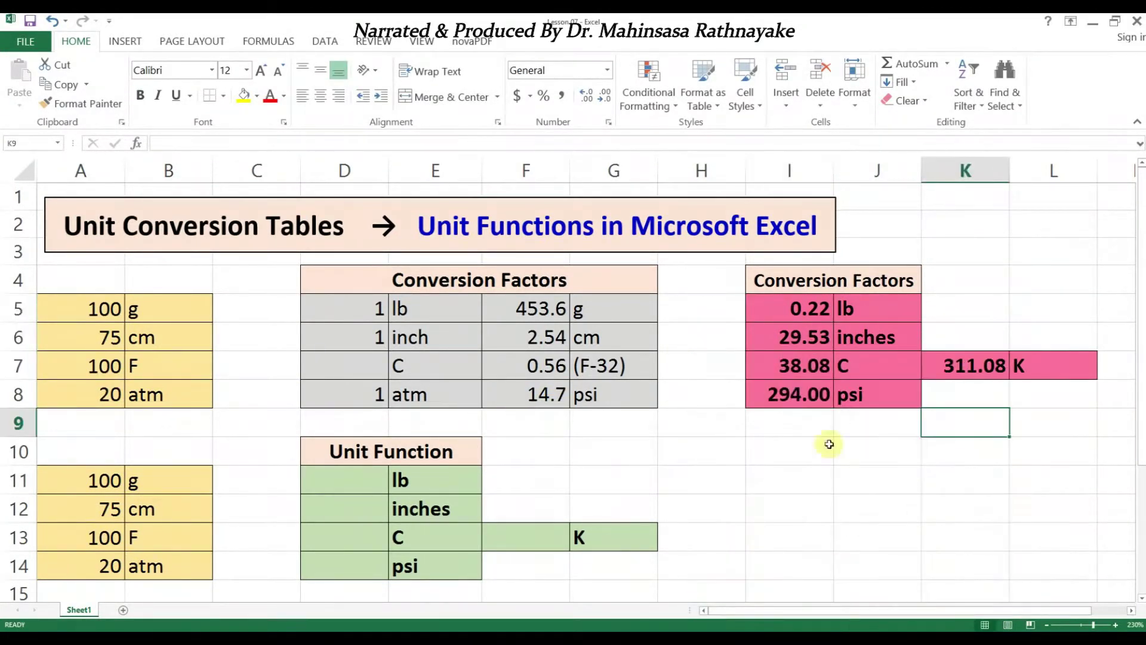
pyautogui.click(822, 280)
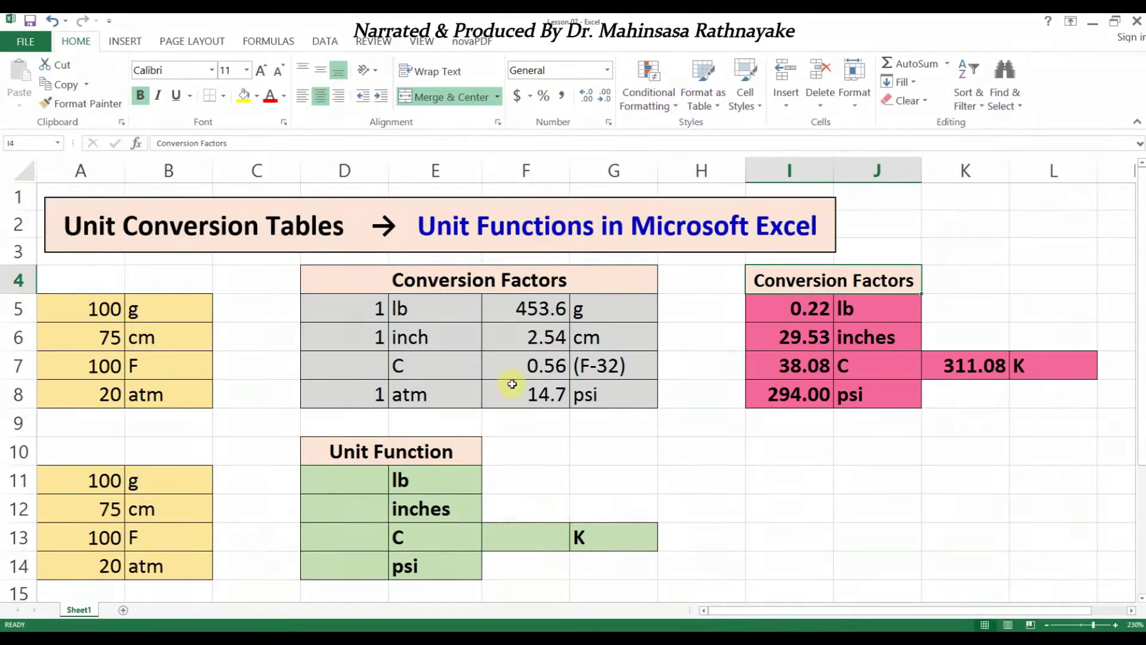
# Step: Convert the grams value in A11 to pounds in D11 with the formula =CONVERT(A11,"g","lbm")
pyautogui.click(344, 487)
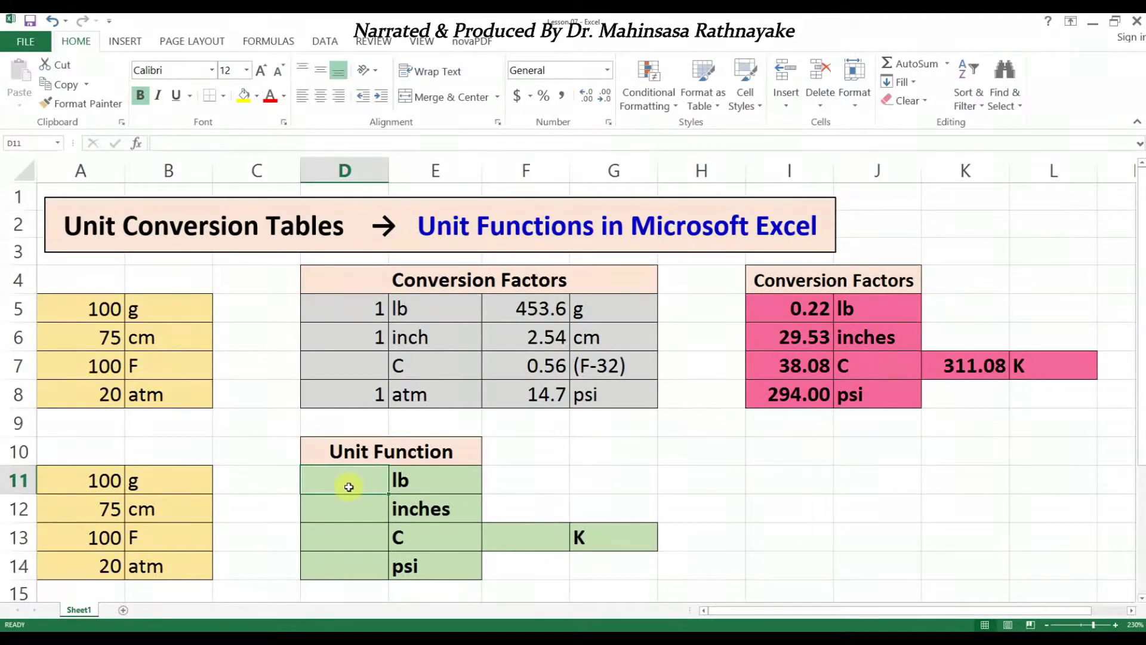
pyautogui.write('=')
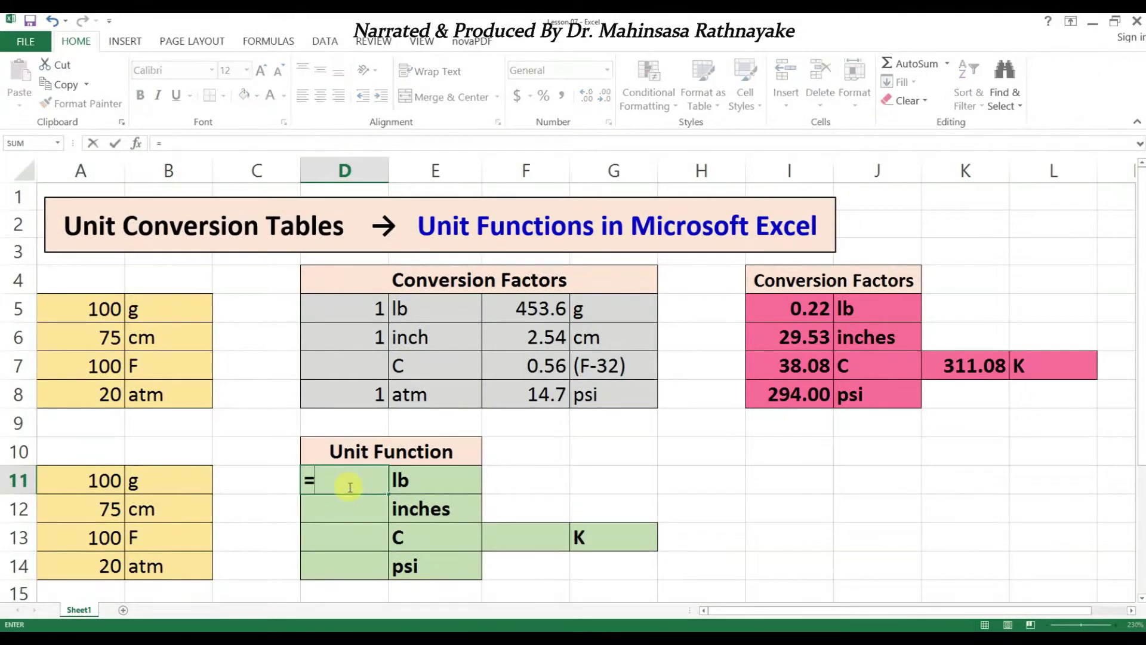
pyautogui.write('Con')
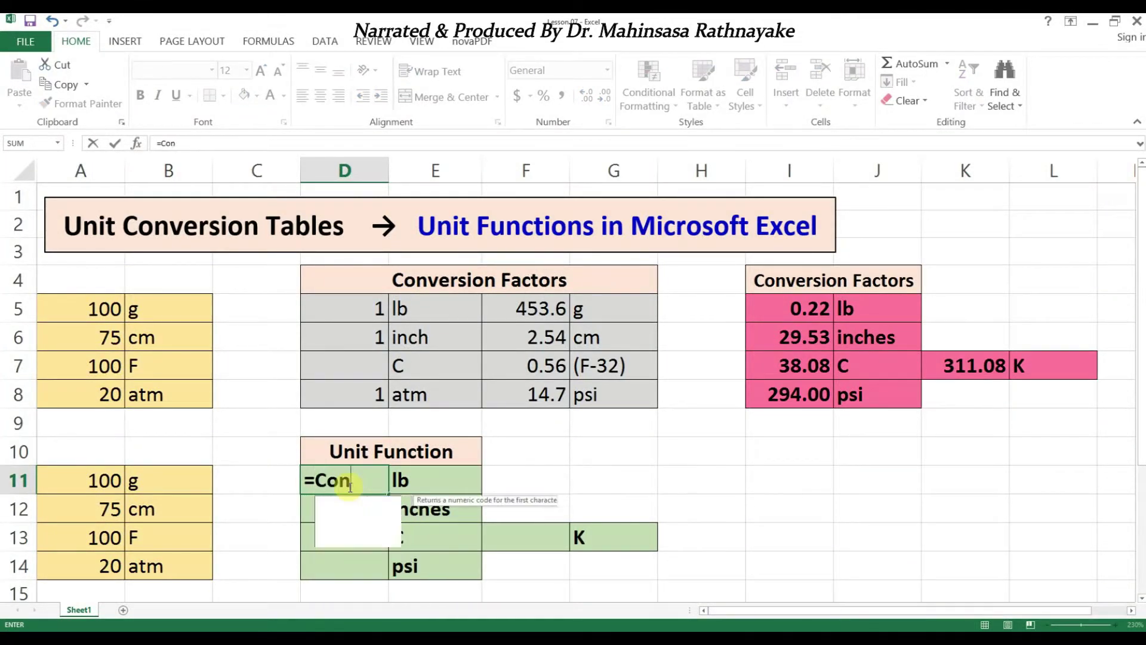
pyautogui.write('vert')
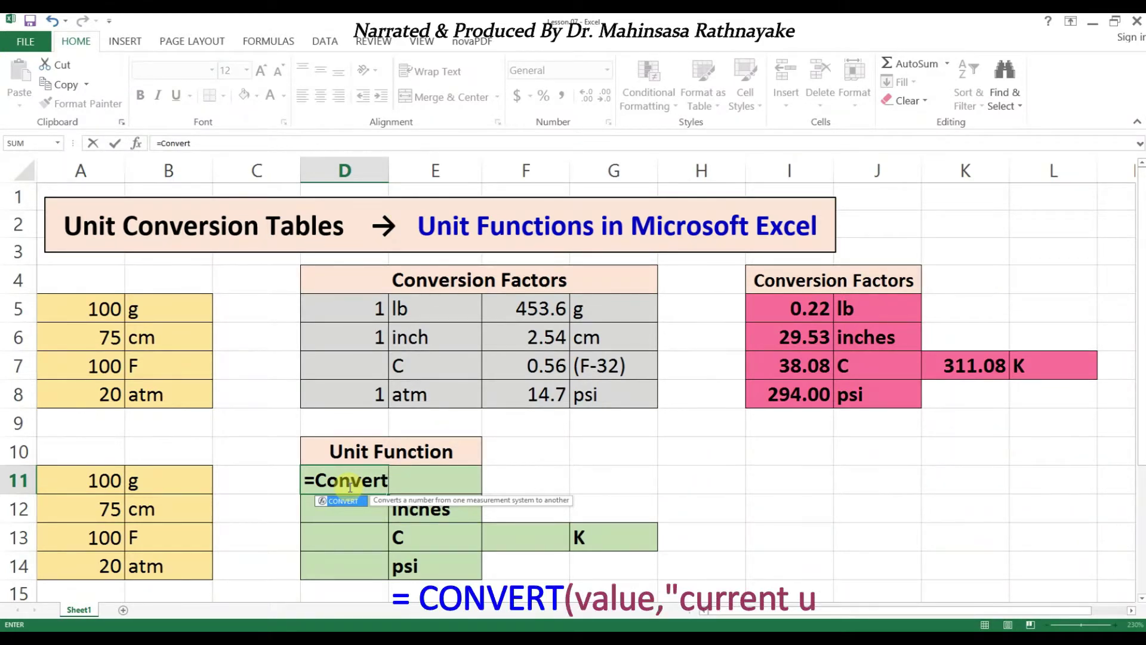
pyautogui.write('(')
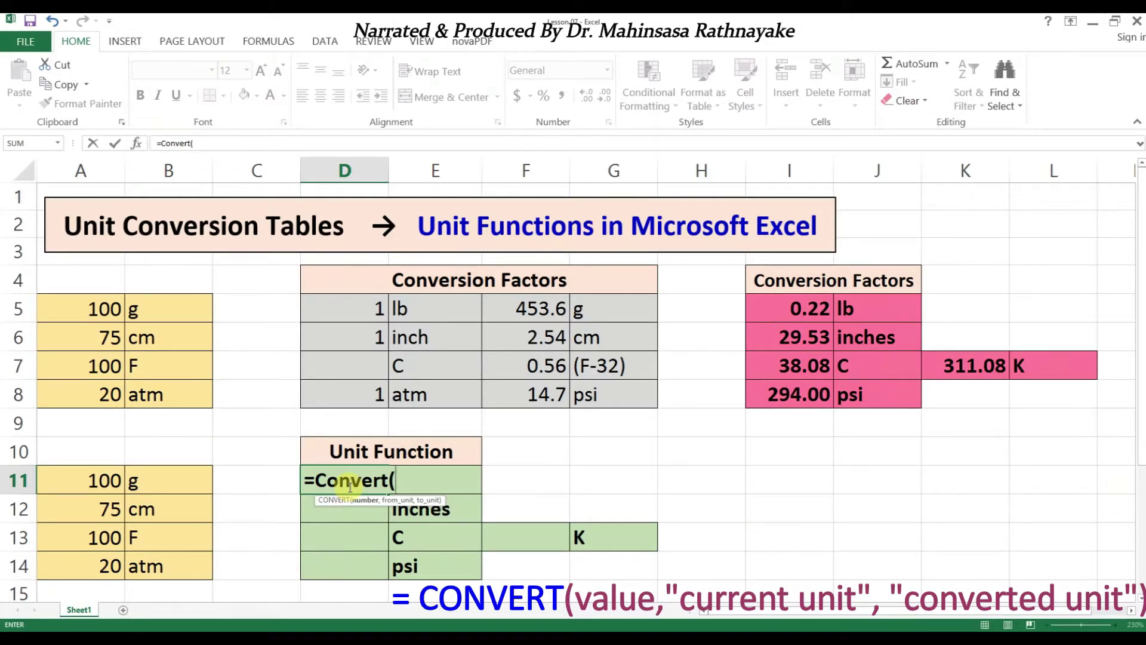
pyautogui.click(105, 481)
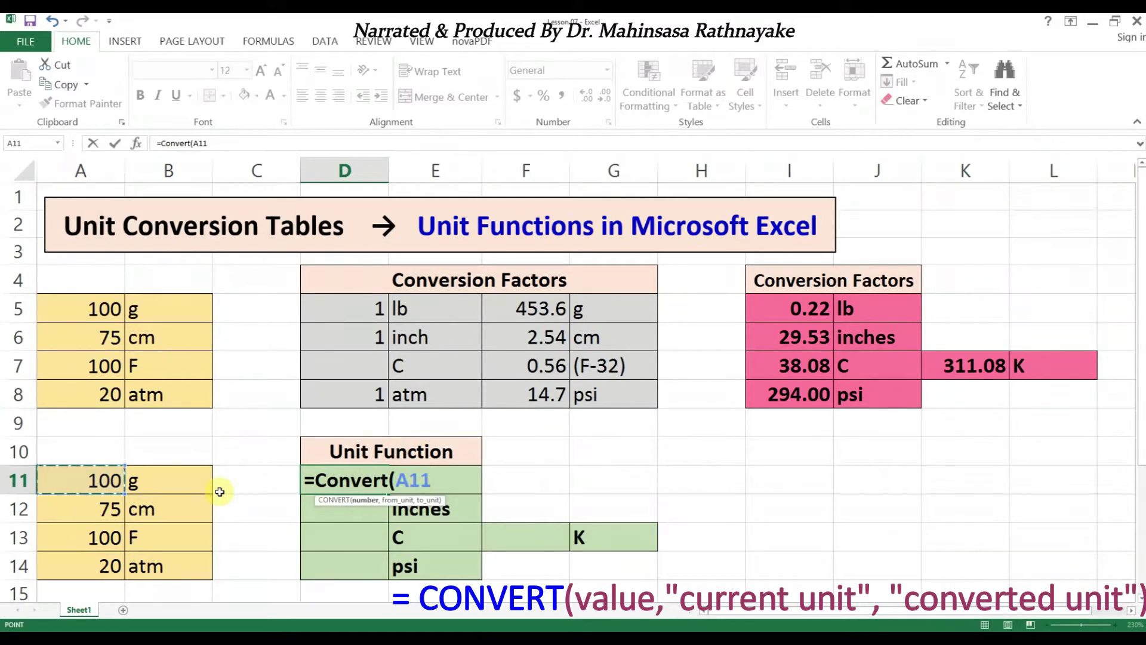
pyautogui.write(',')
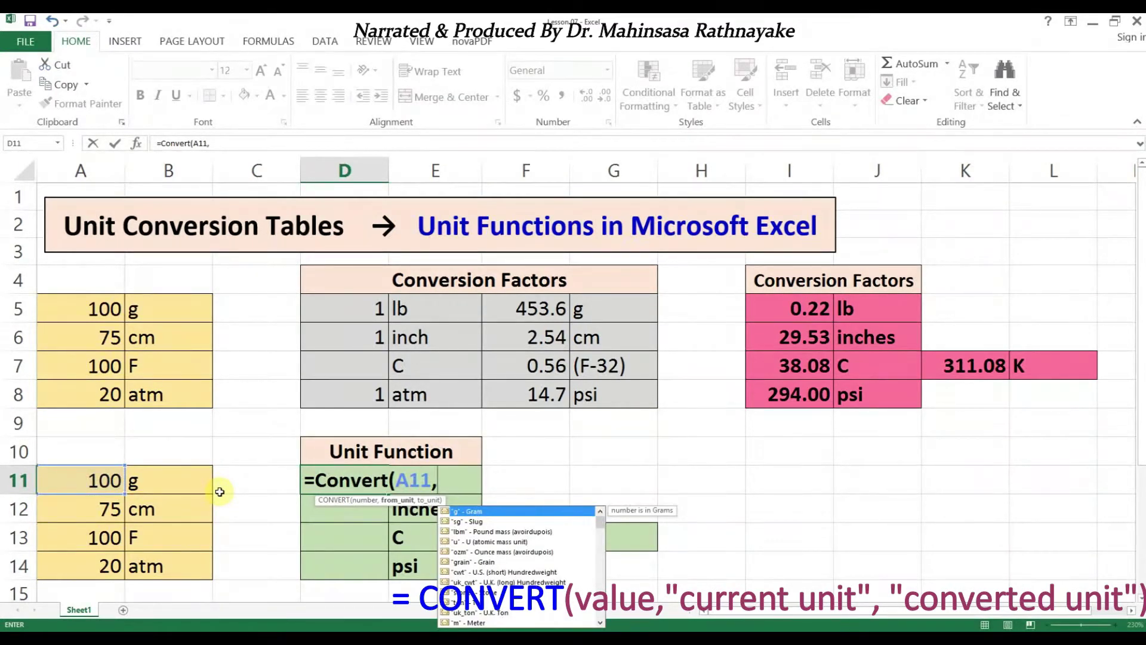
pyautogui.click(471, 512)
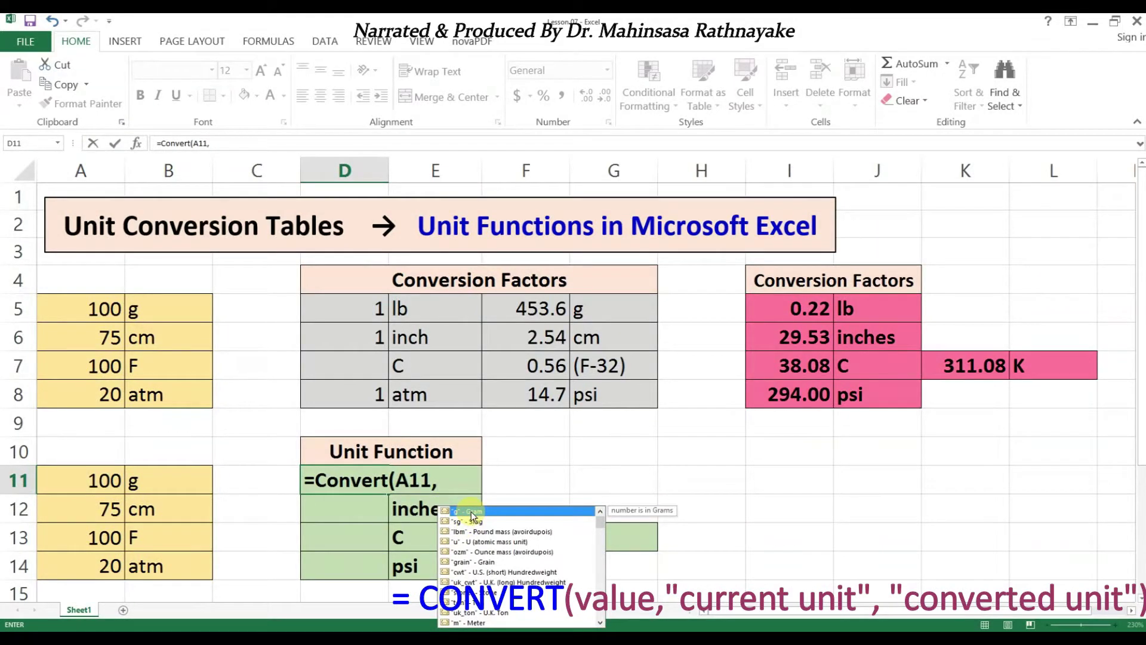
pyautogui.doubleClick(472, 513)
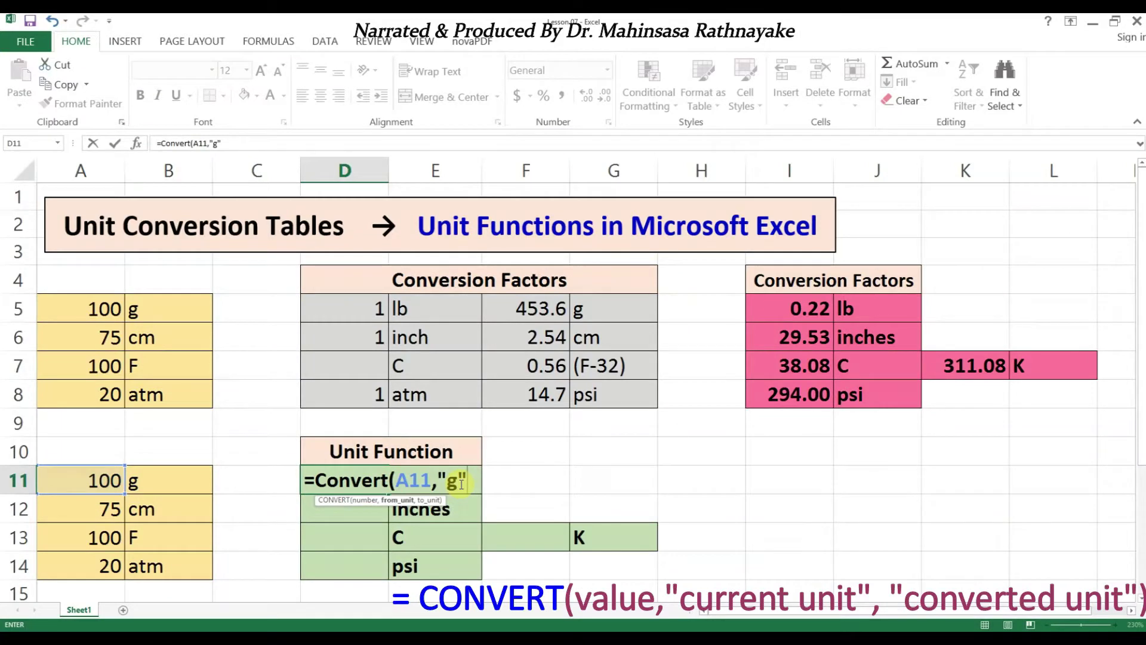
pyautogui.write(',')
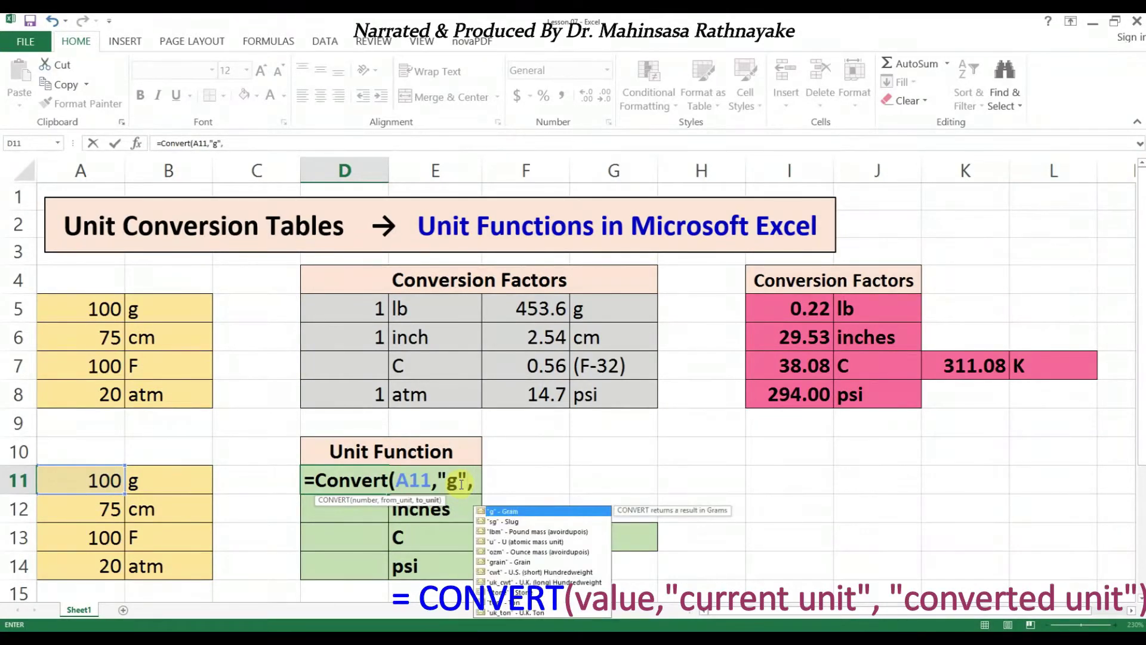
pyautogui.doubleClick(508, 532)
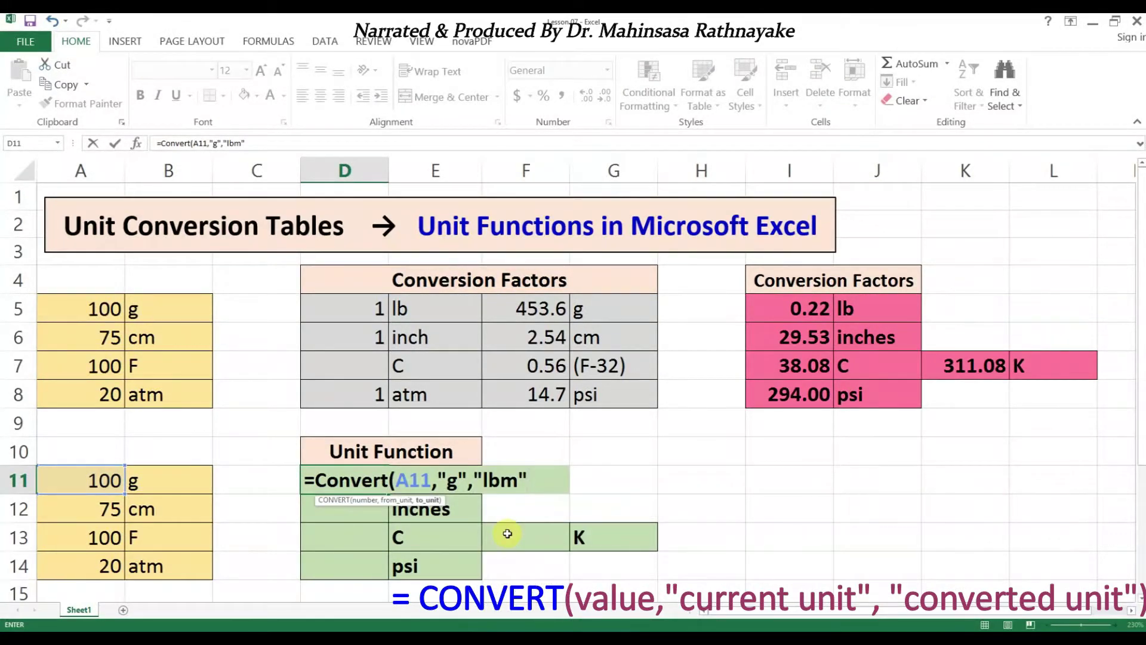
pyautogui.write(')')
pyautogui.press('Return')
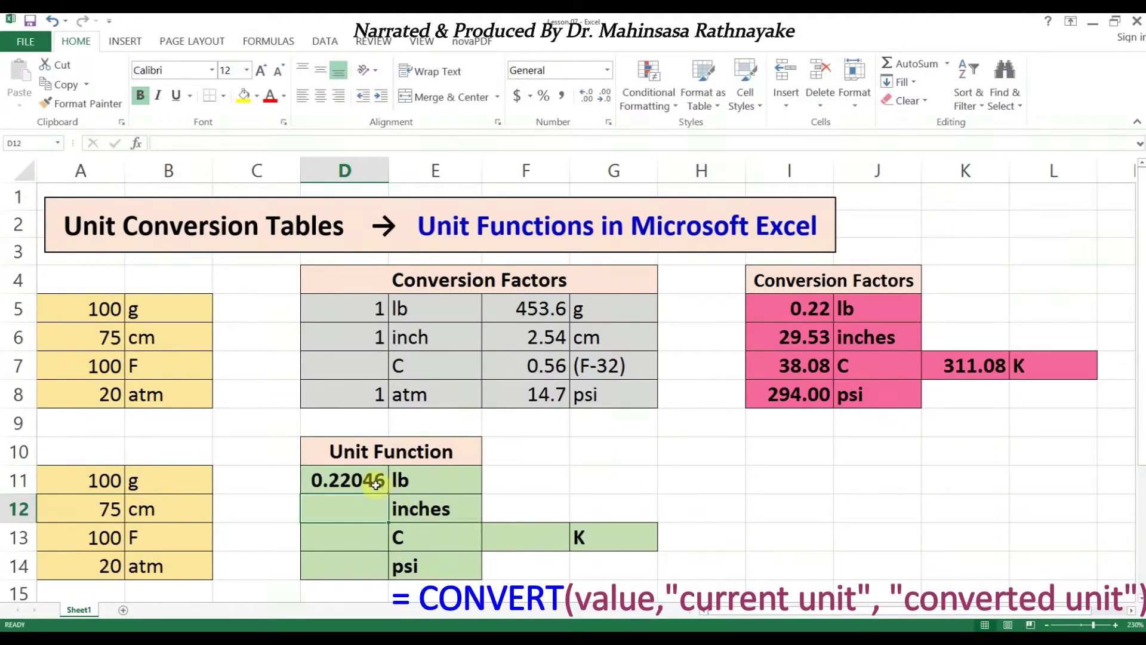
# Step: Format the Unit Function result cells D11:D14 as numbers with two decimal places
pyautogui.moveTo(376, 484); pyautogui.dragTo(379, 568)
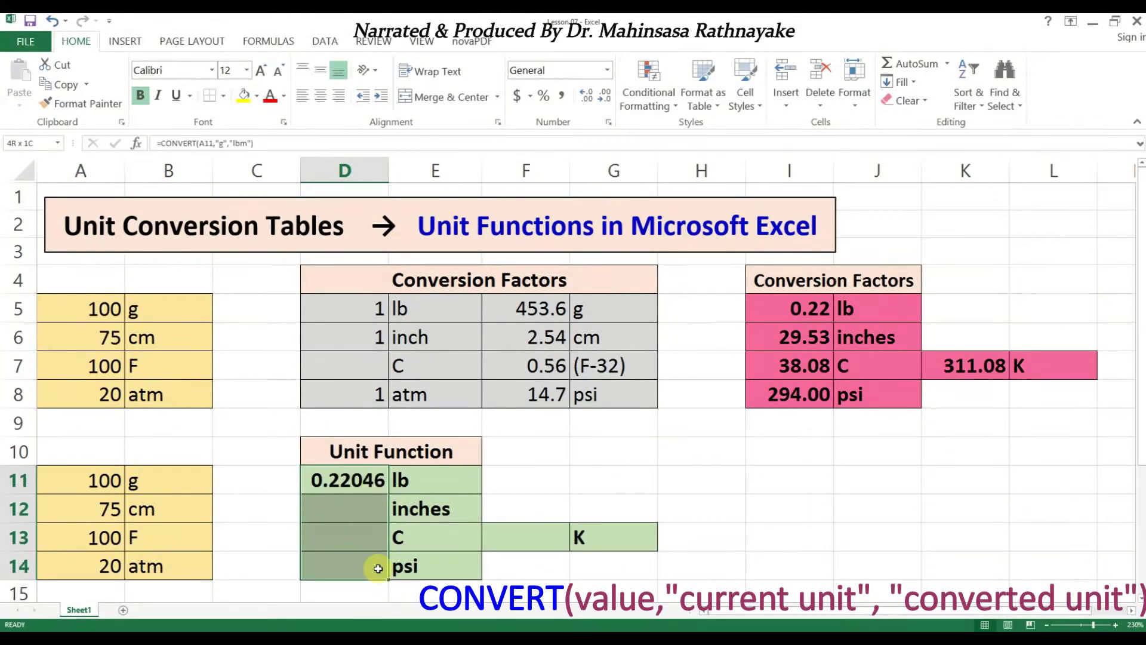
pyautogui.rightClick(379, 567)
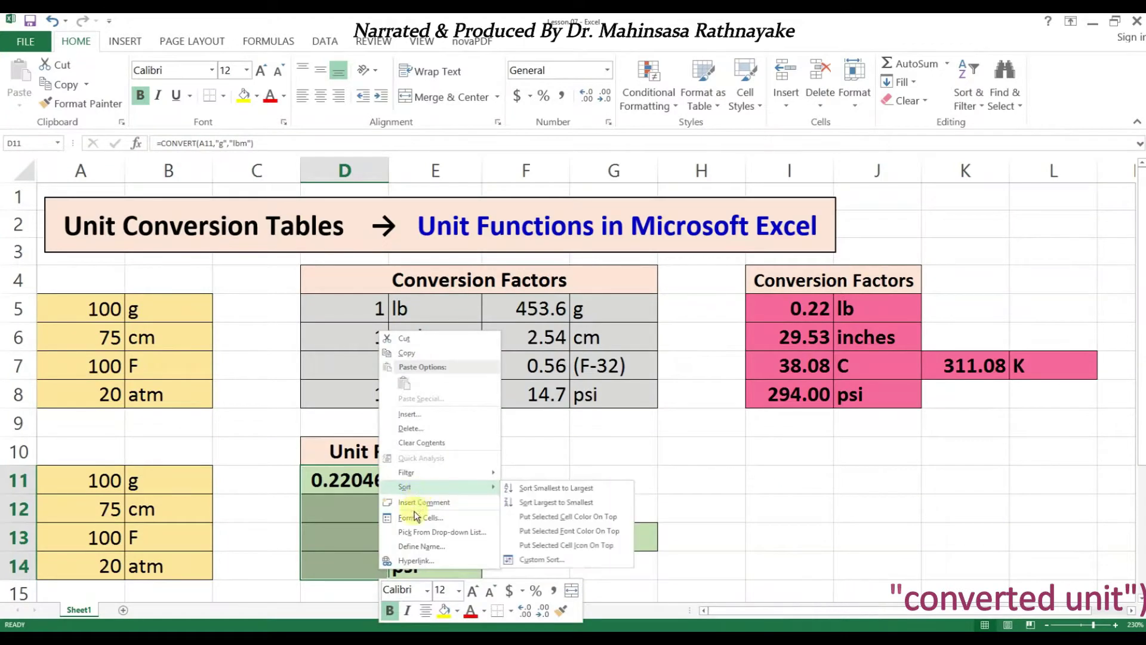
pyautogui.press('Escape')
pyautogui.hotkey('ctrl', '1')
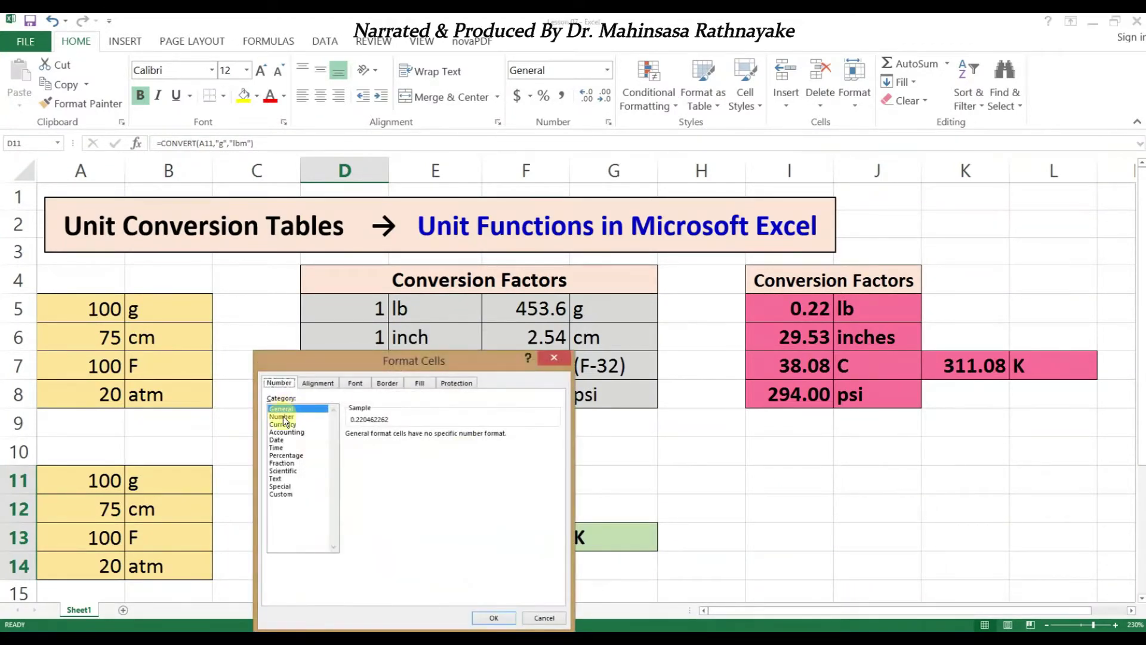
pyautogui.press('Down')
pyautogui.click(507, 622)
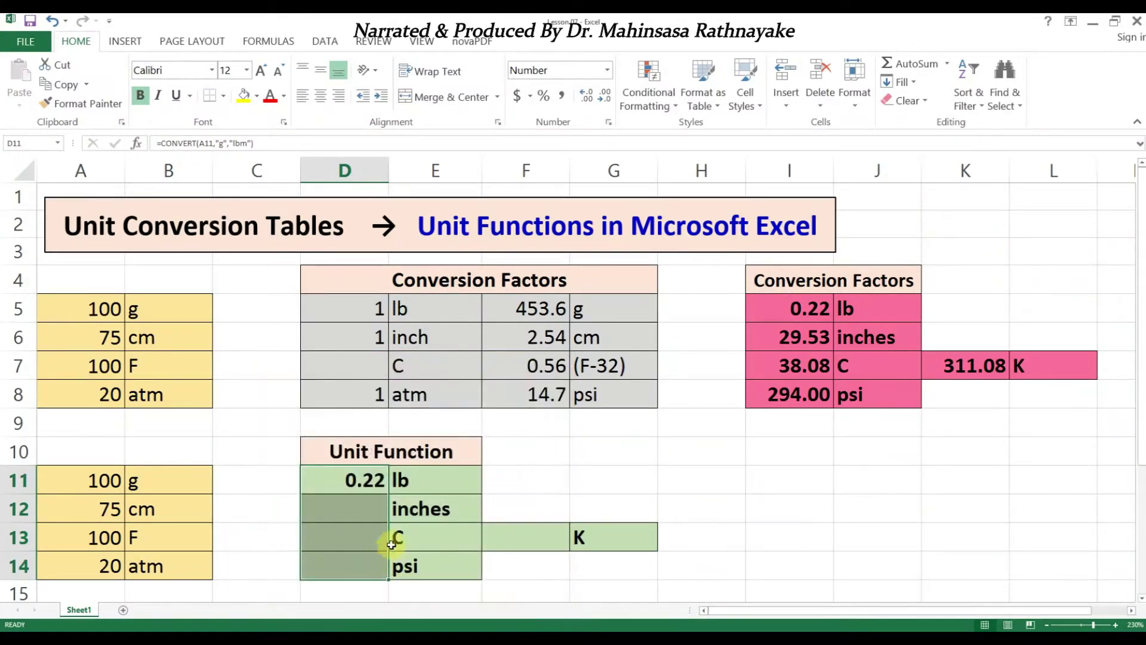
# Step: Convert the centimetres value in A12 to inches in D12 with the formula =CONVERT(A12,"cm","in")
pyautogui.click(352, 515)
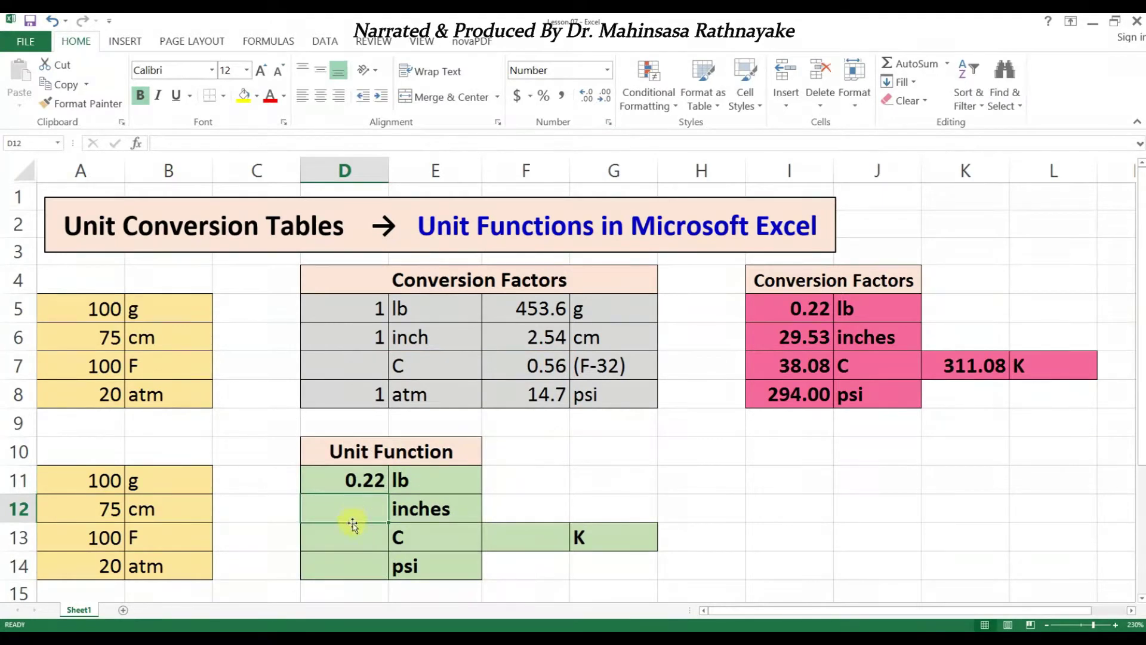
pyautogui.write('=Convert(')
pyautogui.click(108, 509)
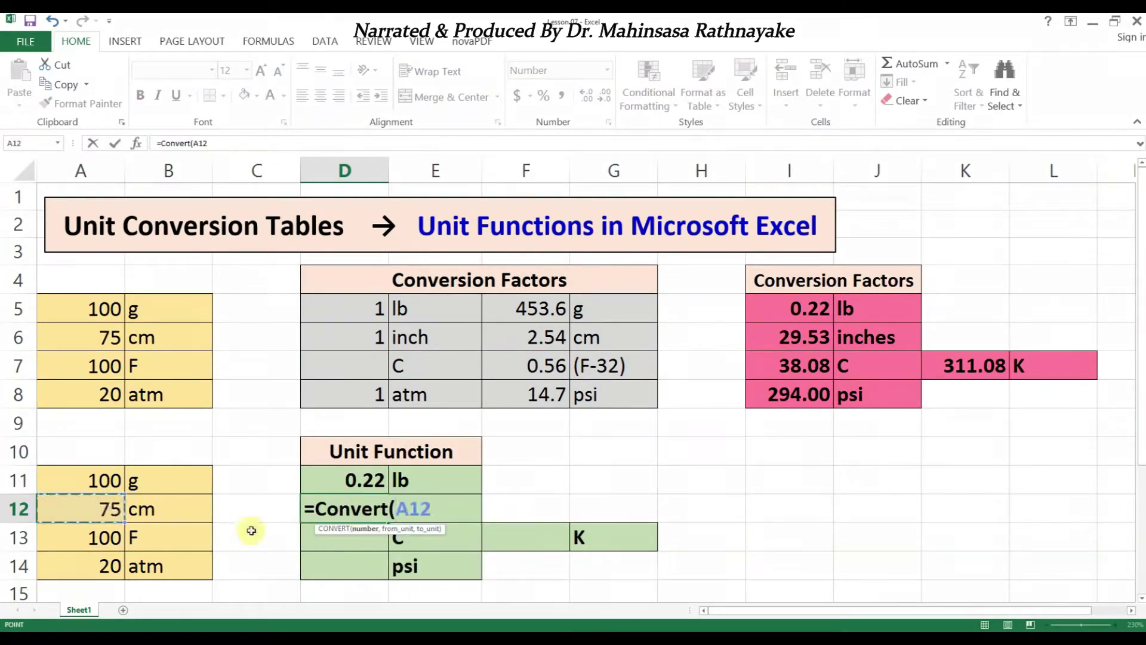
pyautogui.write(',')
pyautogui.write('cm,')
pyautogui.write('"in"')
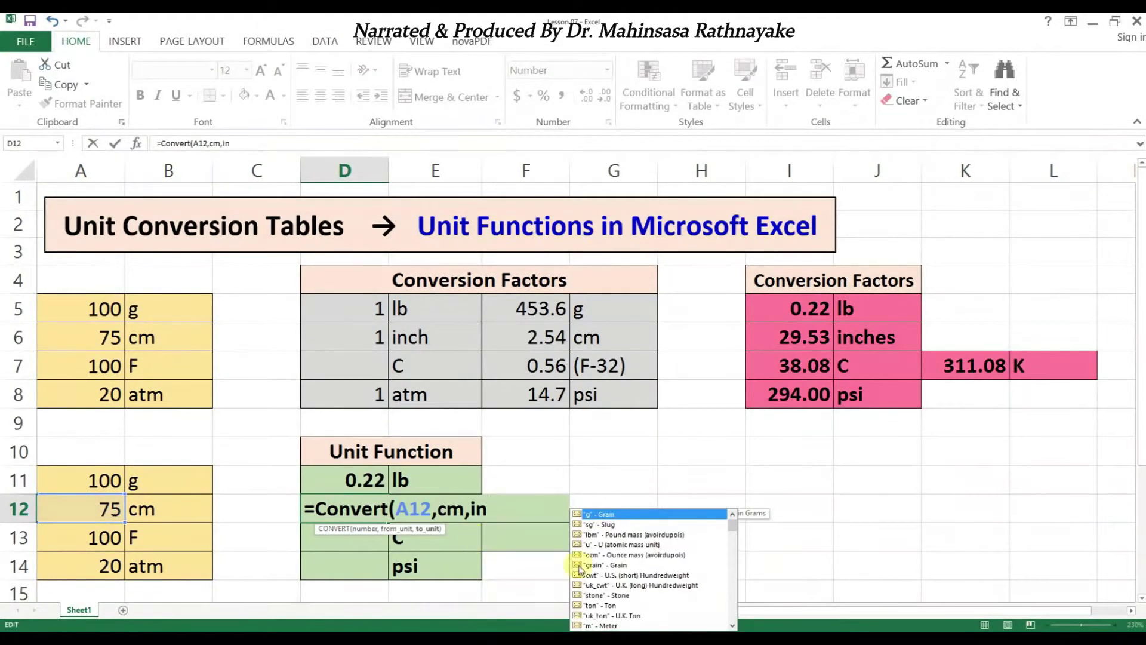
pyautogui.click(441, 514)
pyautogui.write('"')
pyautogui.click(473, 509)
pyautogui.write('"')
pyautogui.press('Return')
# Step: Convert the Fahrenheit temperature in A13 to Celsius in D13 using the CONVERT function
pyautogui.write('=convert(')
pyautogui.click(96, 540)
pyautogui.write(',')
pyautogui.moveTo(644, 519); pyautogui.dragTo(643, 569)
pyautogui.doubleClick(539, 600)
pyautogui.write(',')
pyautogui.doubleClick(547, 605)
pyautogui.write(')')
pyautogui.press('Return')
# Step: Convert the Fahrenheit temperature in A13 to Kelvin in F13 using the CONVERT function
pyautogui.click(507, 511)
pyautogui.write('=Convert(')
pyautogui.click(90, 511)
pyautogui.write(',')
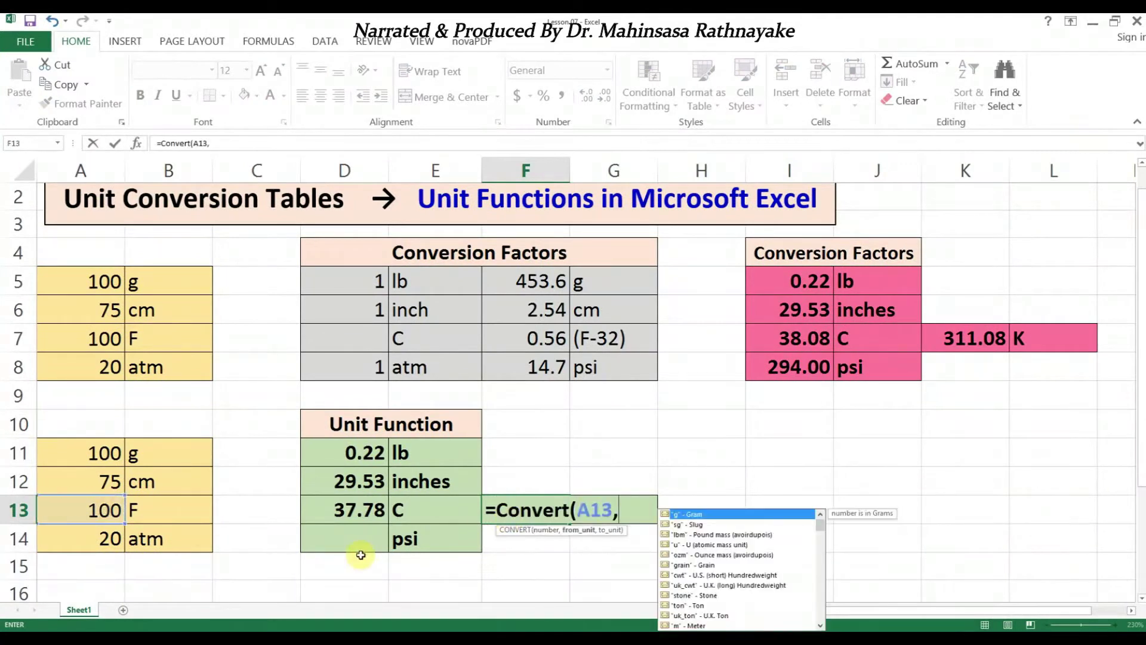
pyautogui.doubleClick(691, 561)
pyautogui.press('Return')
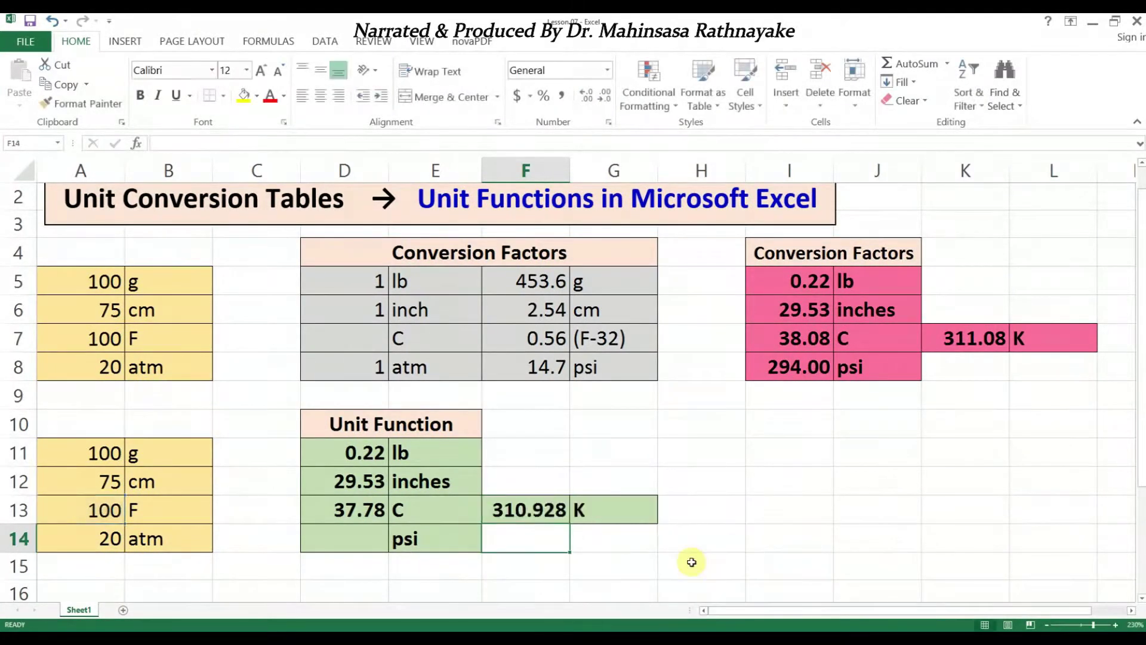
# Step: Convert the atmospheres value in A14 to psi in D14 with the formula =CONVERT(A14,"atm","psi")
pyautogui.click(358, 541)
pyautogui.write('=Convert(')
pyautogui.click(116, 533)
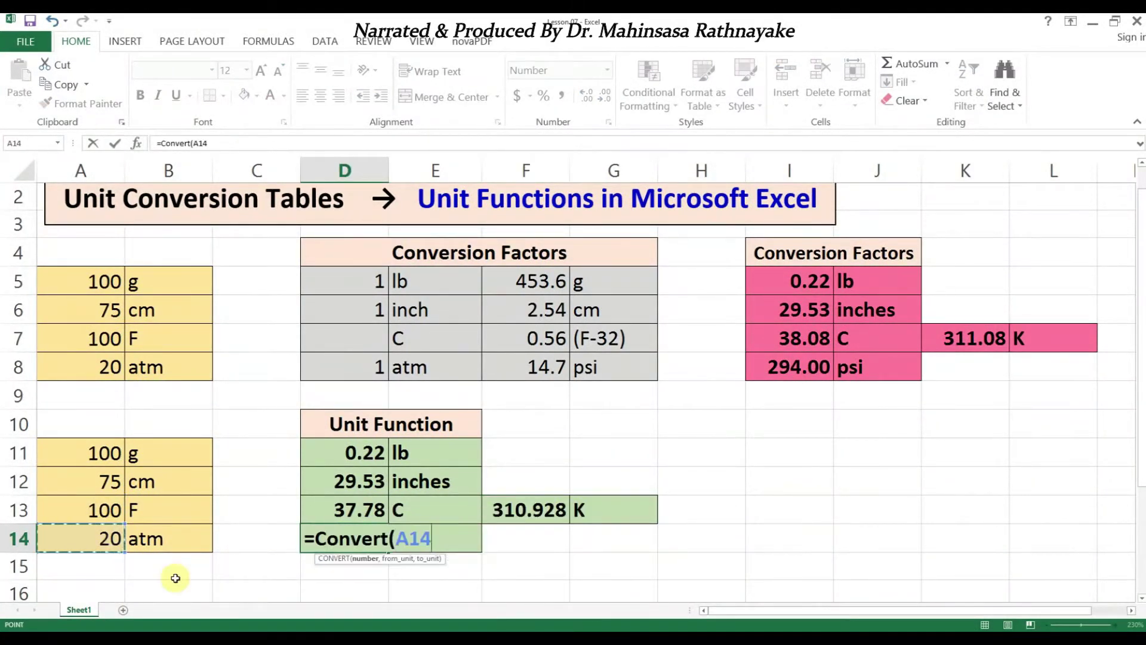
pyautogui.write(',"atm","psi")')
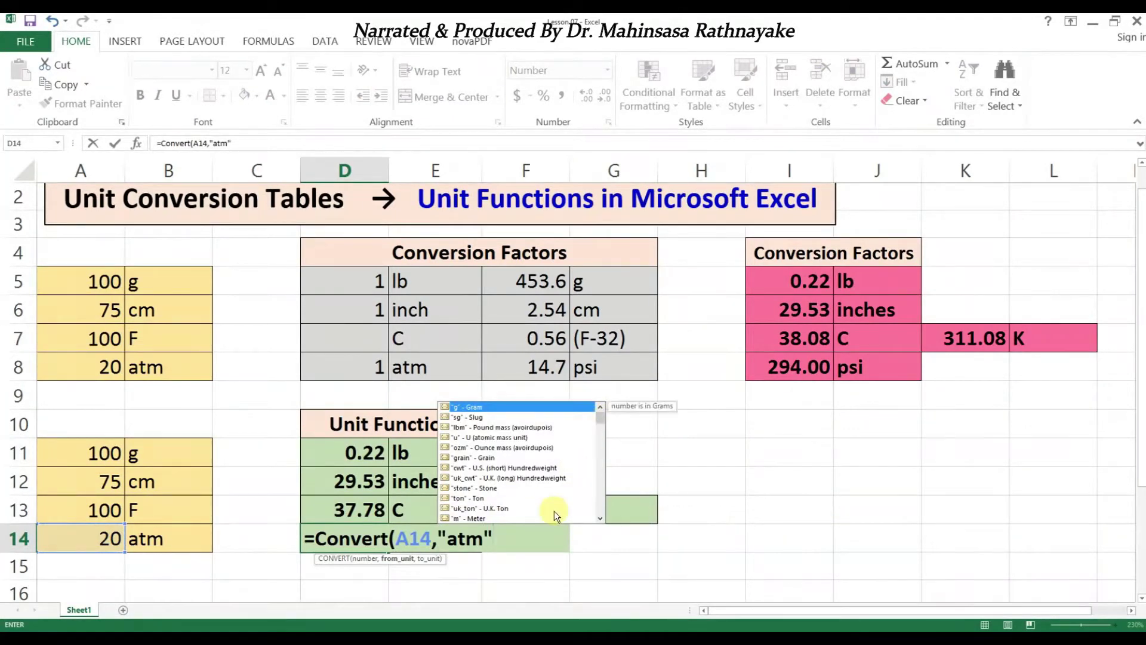
pyautogui.press('Return')
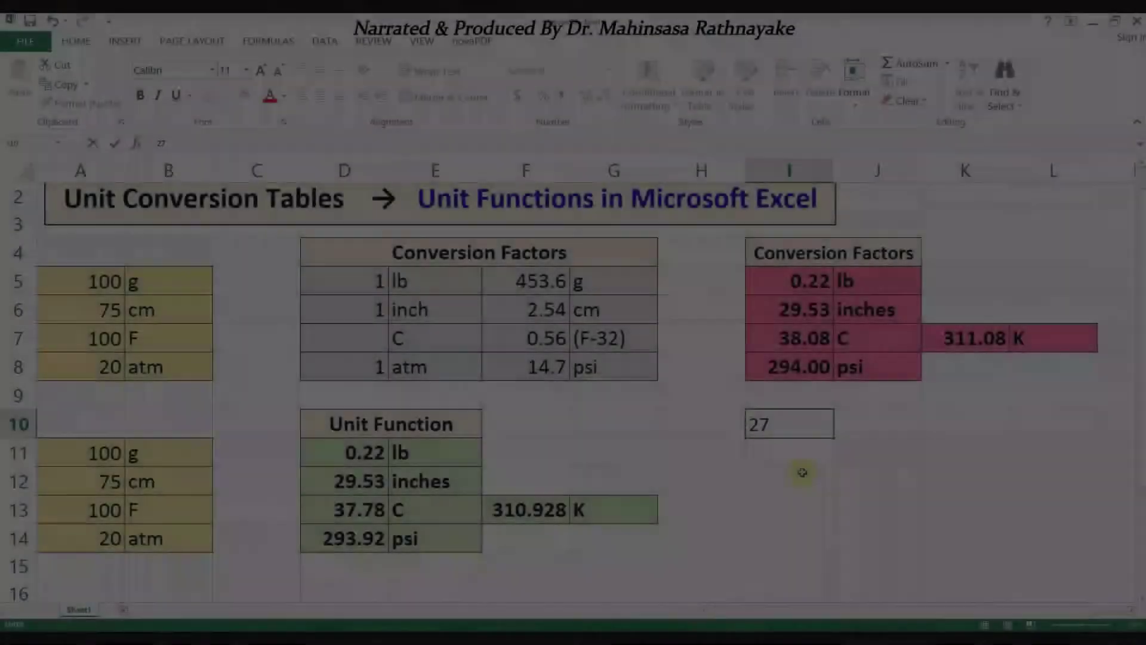
# Step: Set up a mass example with 270 in I10, the unit g in J10 and kg in J11
pyautogui.write('0')
pyautogui.click(867, 426)
pyautogui.write('g')
pyautogui.press('Return')
pyautogui.write('kg')
pyautogui.click(814, 425)
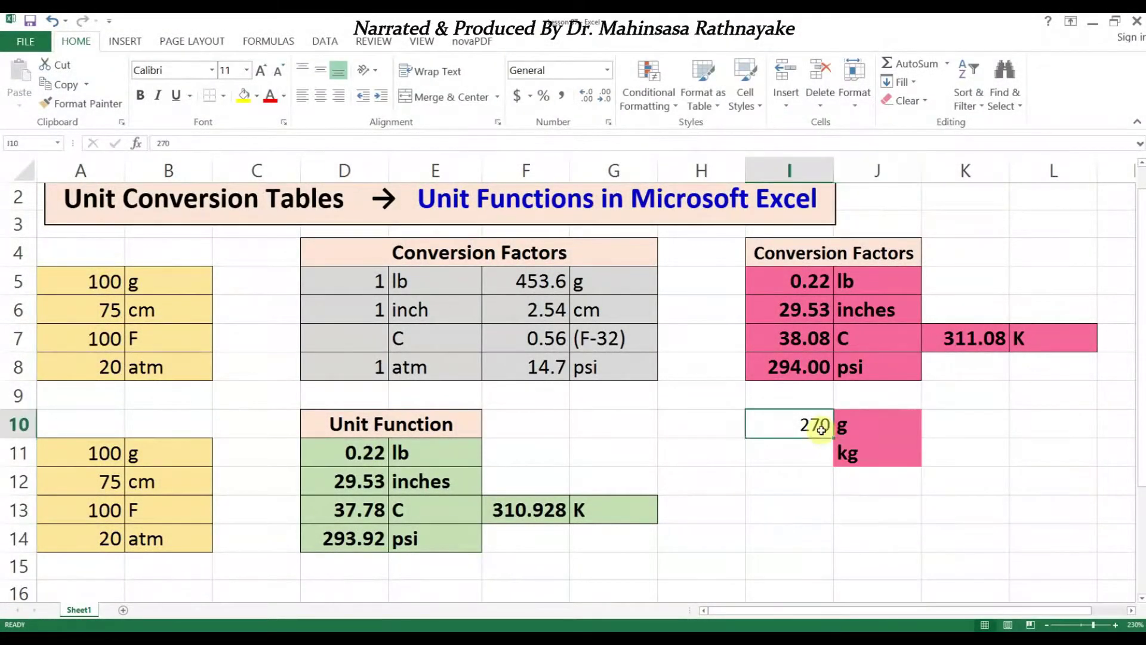
# Step: Convert 270 grams to kilograms in I11 with the formula =CONVERT(270,"g","kg")
pyautogui.click(800, 447)
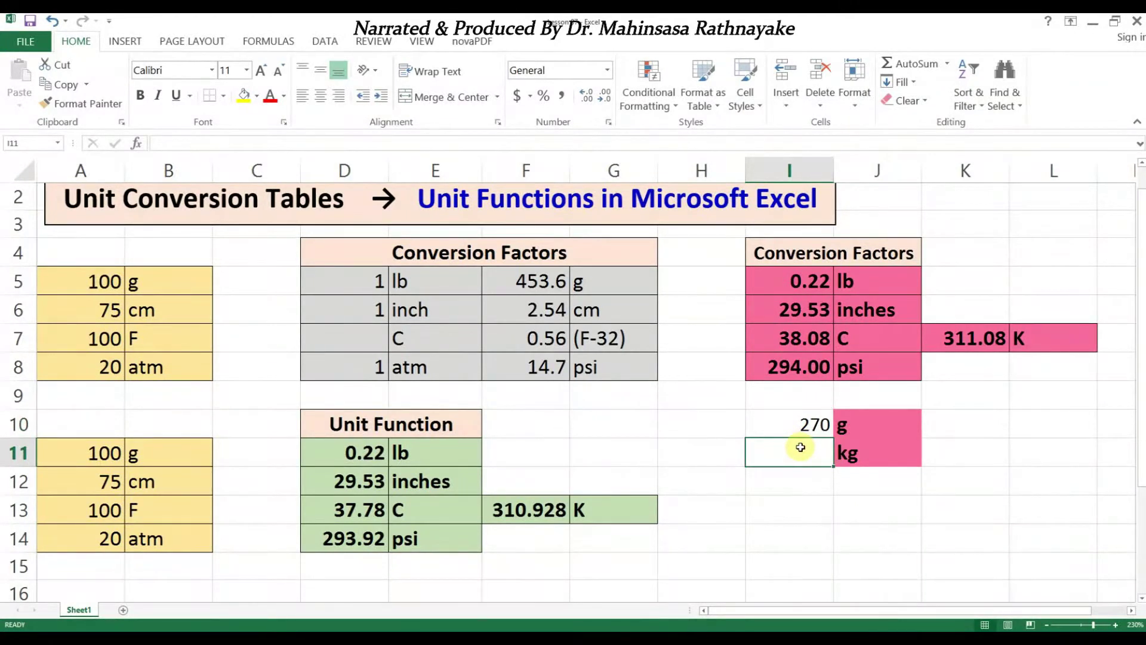
pyautogui.write('=')
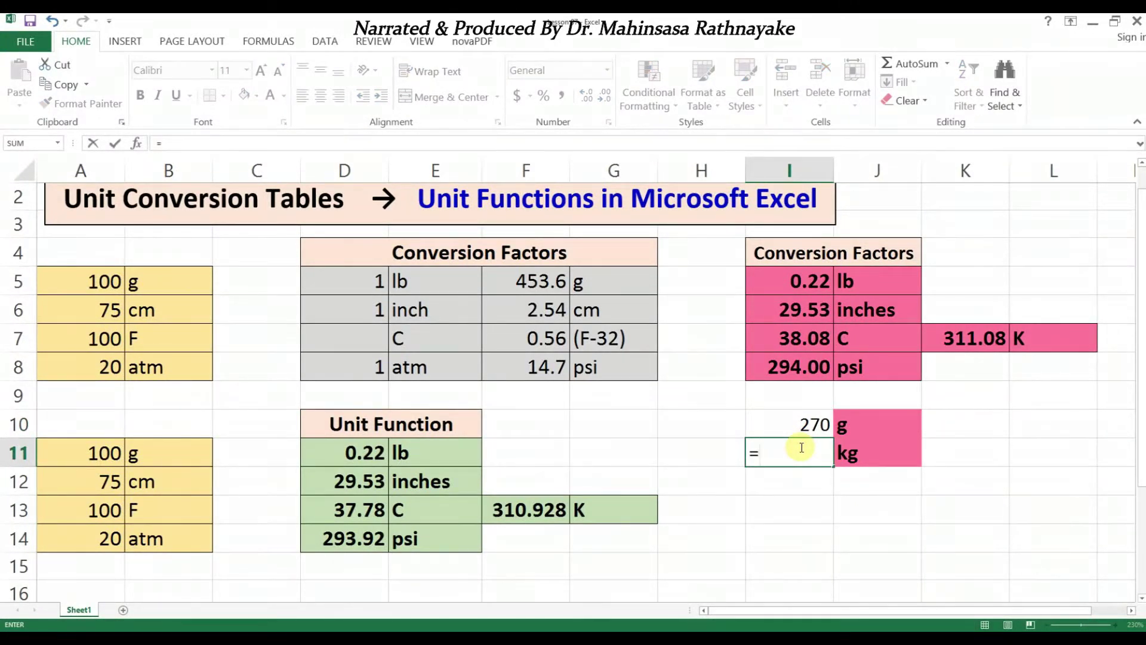
pyautogui.write('convert')
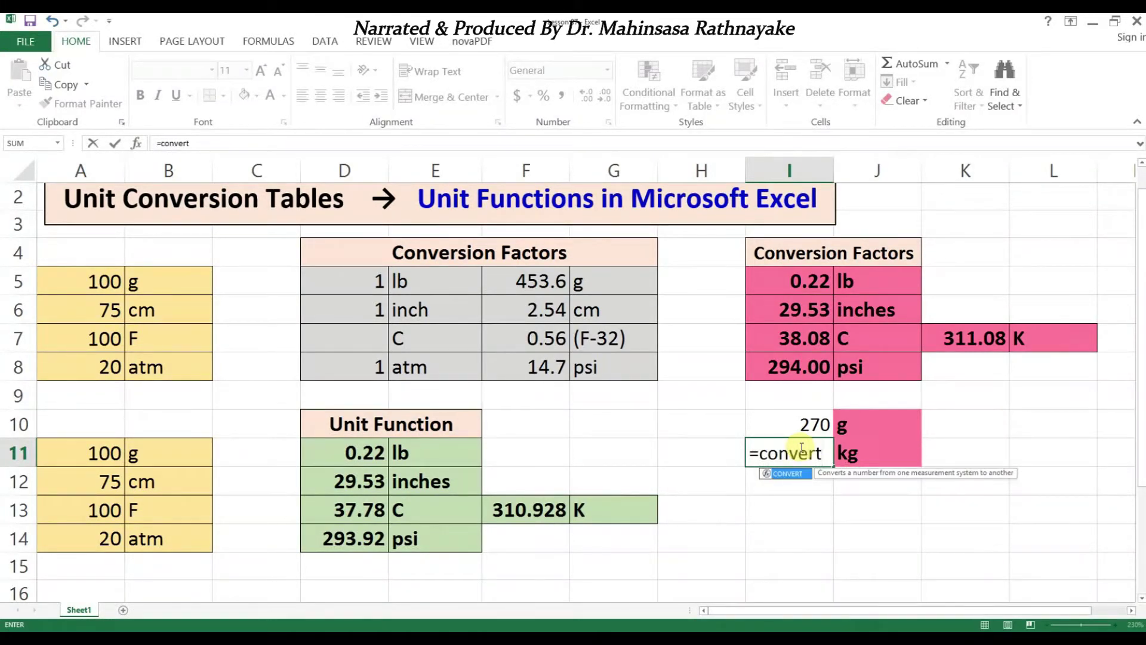
pyautogui.write('(')
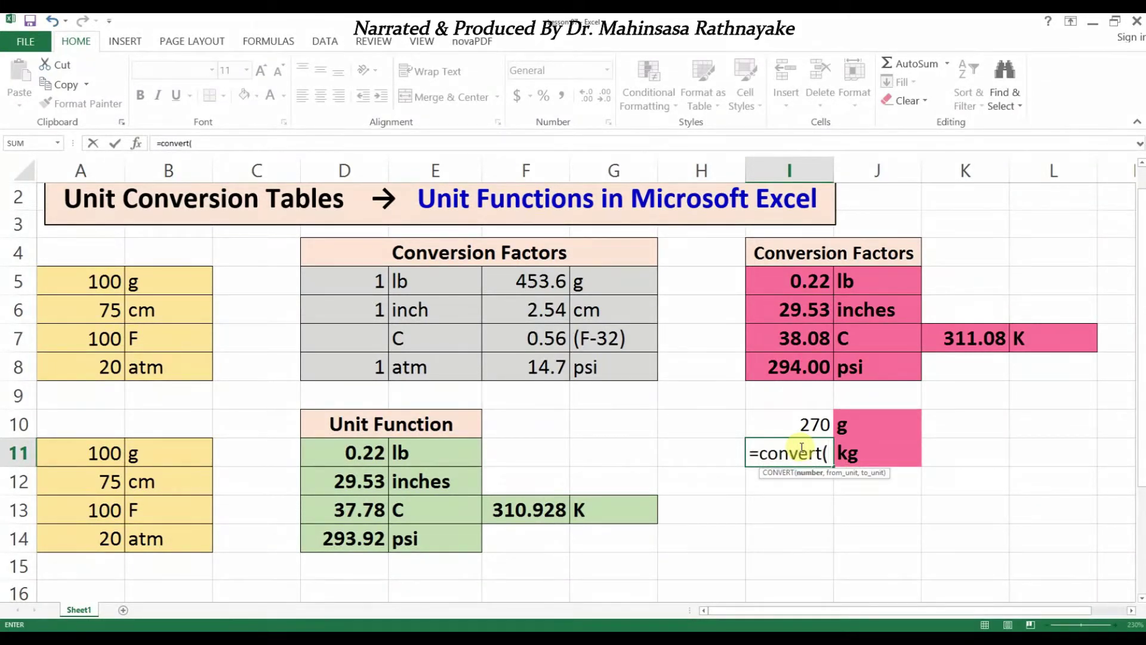
pyautogui.write('270,')
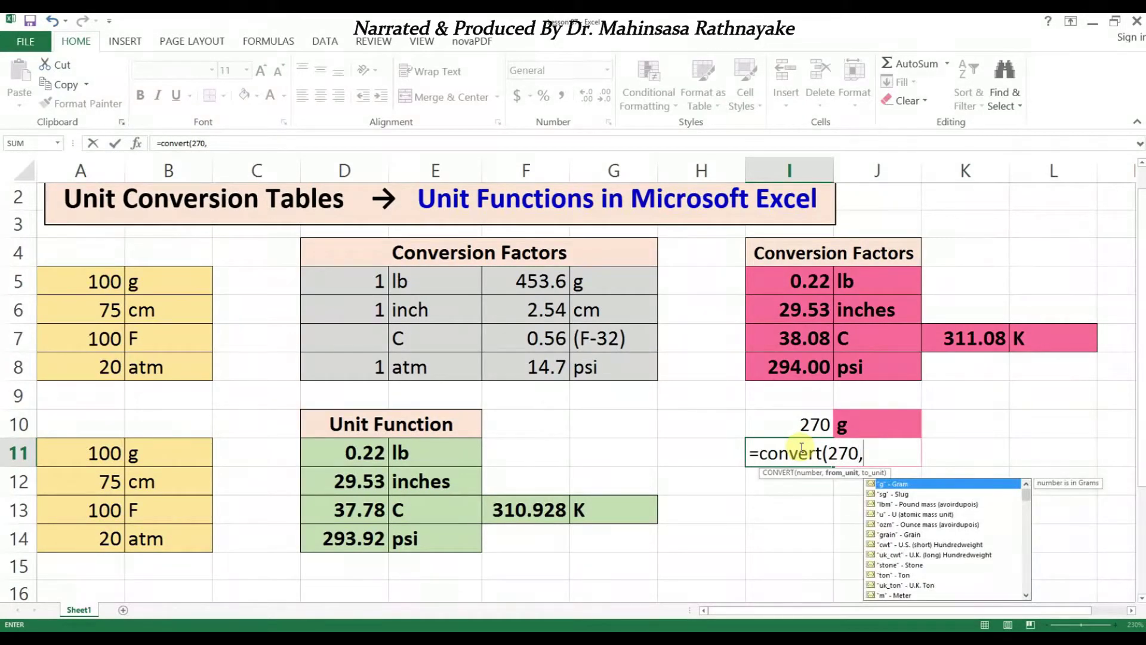
pyautogui.doubleClick(886, 484)
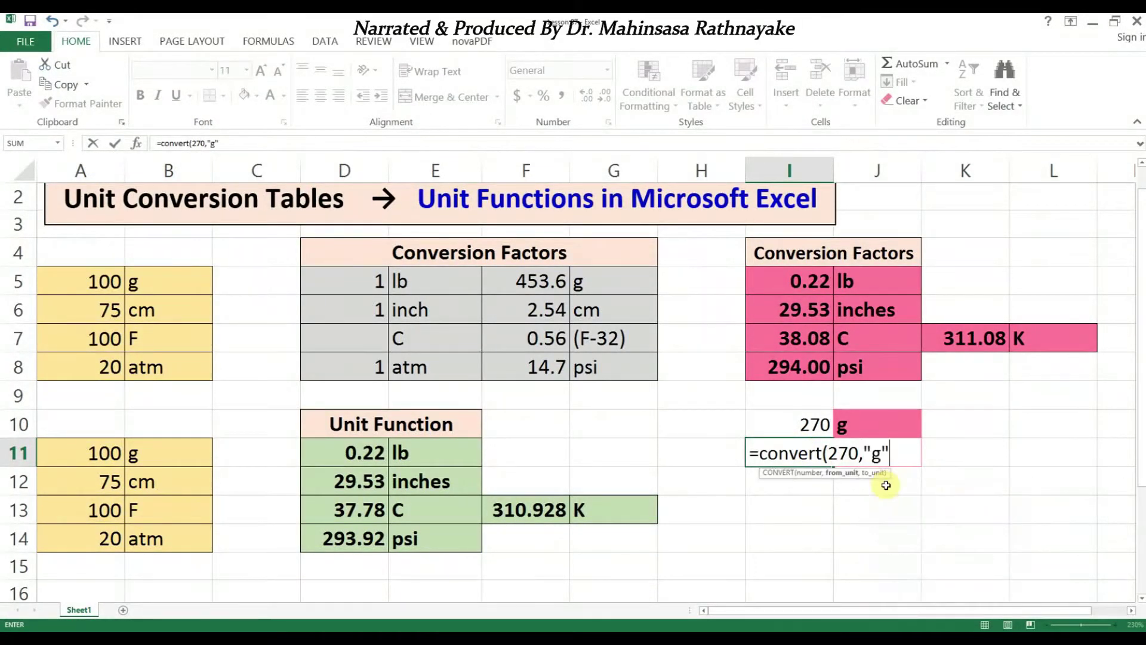
pyautogui.write(',"kg"')
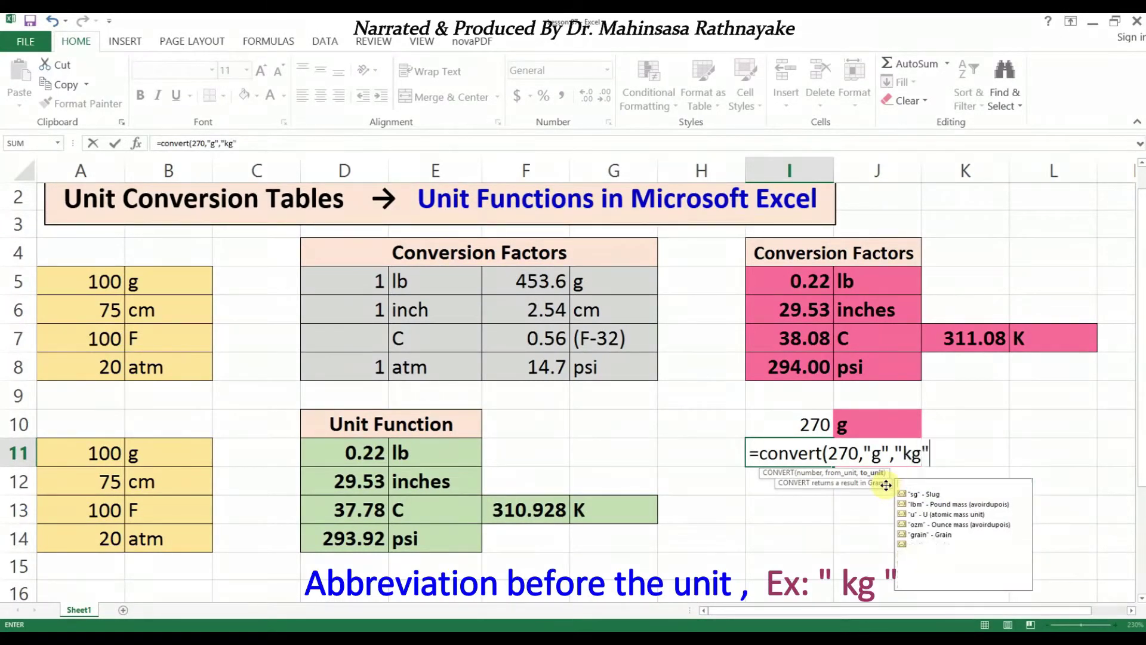
pyautogui.write(')')
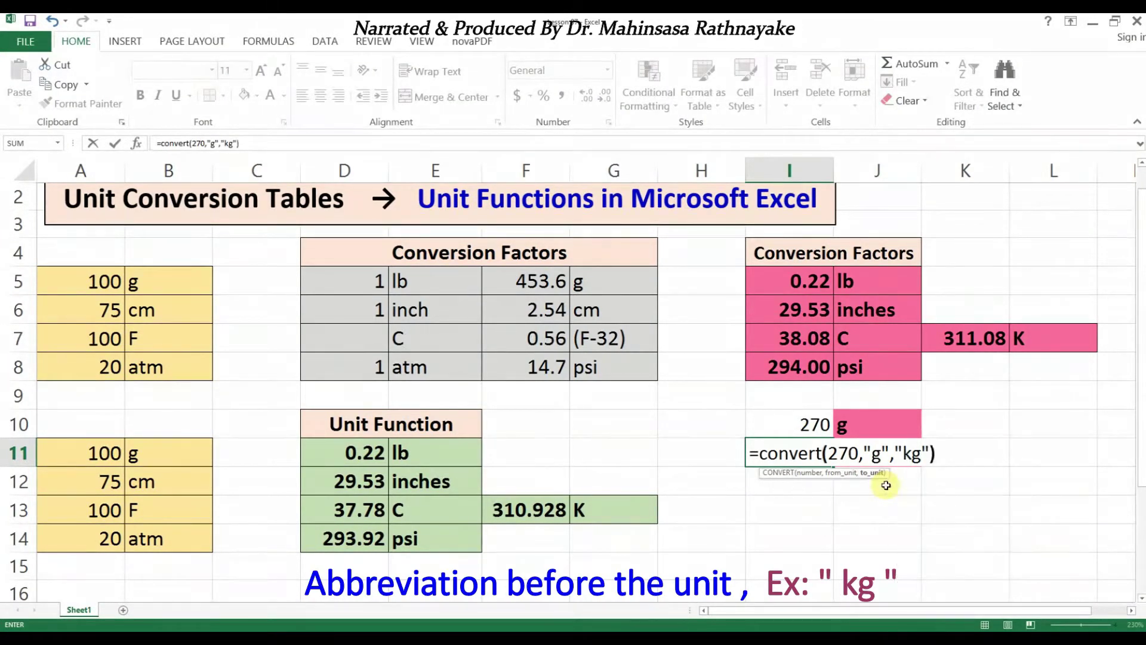
pyautogui.press('Return')
# Step: Set up a length example with 0.00293 in I13, the unit m in J13 and um in J14
pyautogui.click(830, 512)
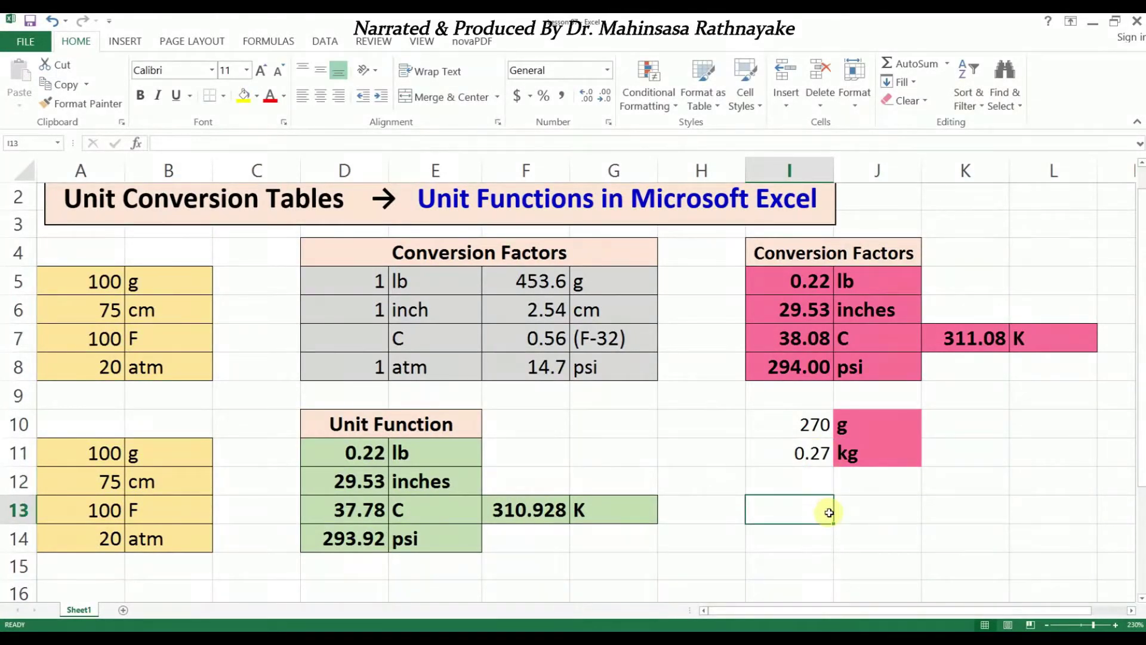
pyautogui.write('0.00293')
pyautogui.click(845, 511)
pyautogui.write('m')
pyautogui.press('Return')
pyautogui.write('um')
pyautogui.click(814, 546)
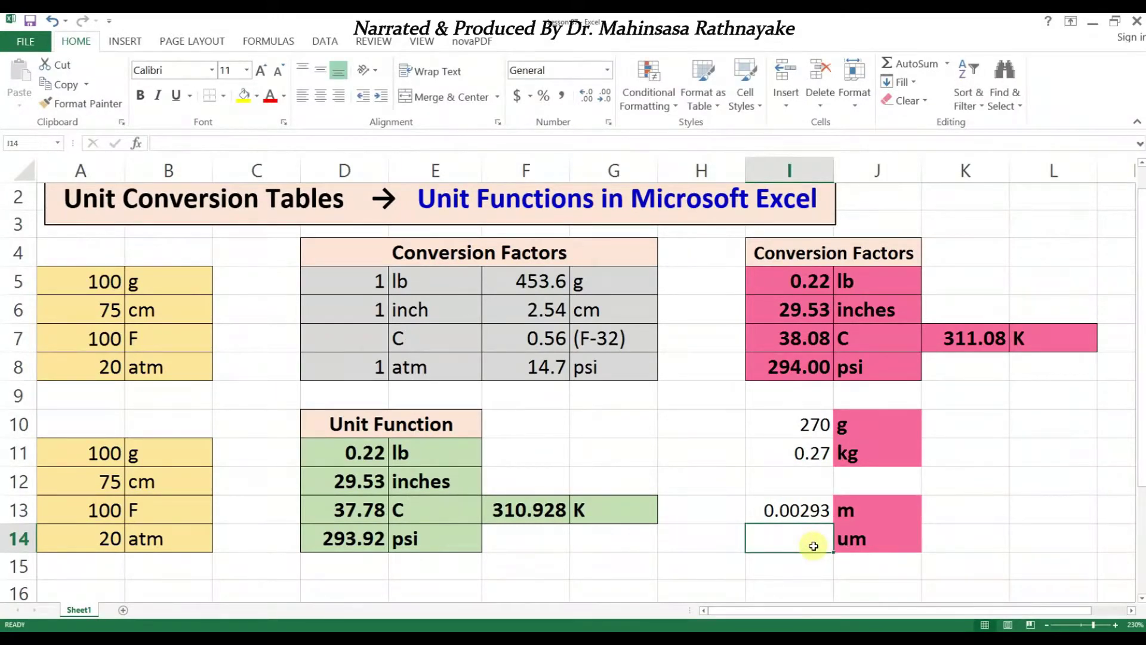
# Step: Convert the metre value in I13 to micrometres in I14 with the formula =CONVERT(I13,"m","um")
pyautogui.write('=co')
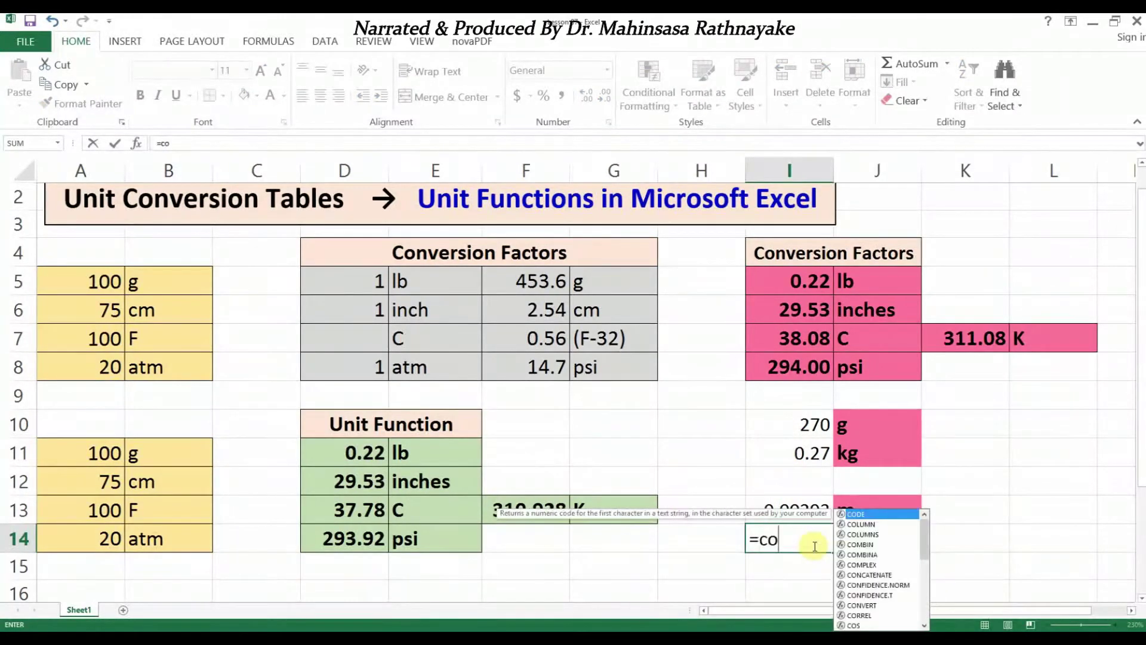
pyautogui.write('nvert(')
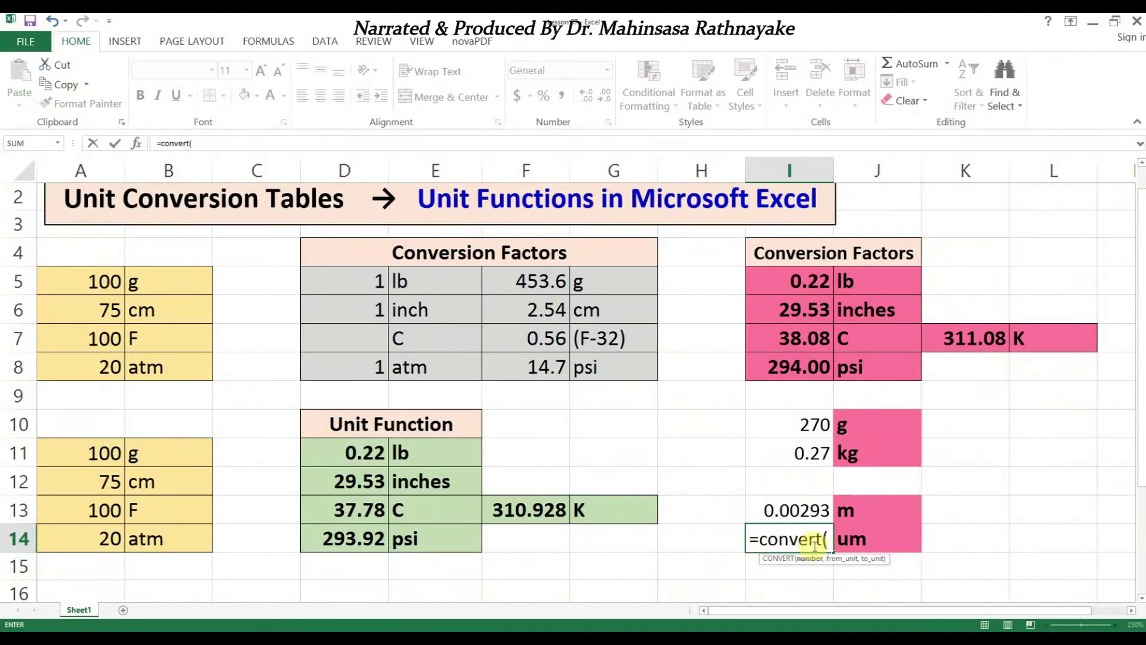
pyautogui.click(803, 510)
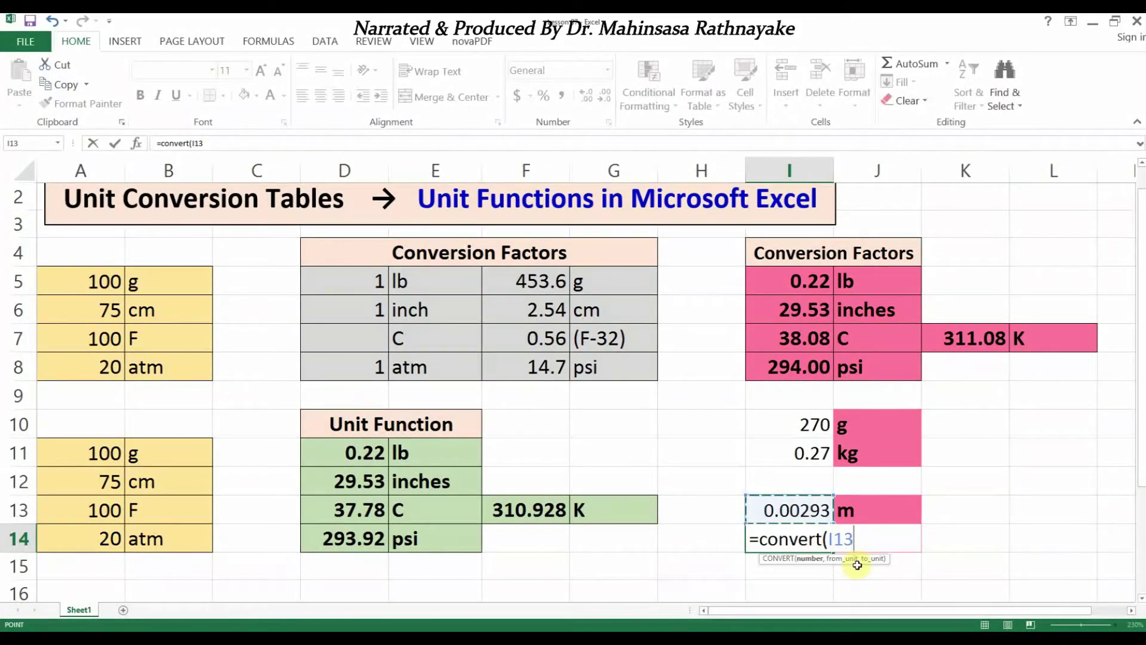
pyautogui.write(',')
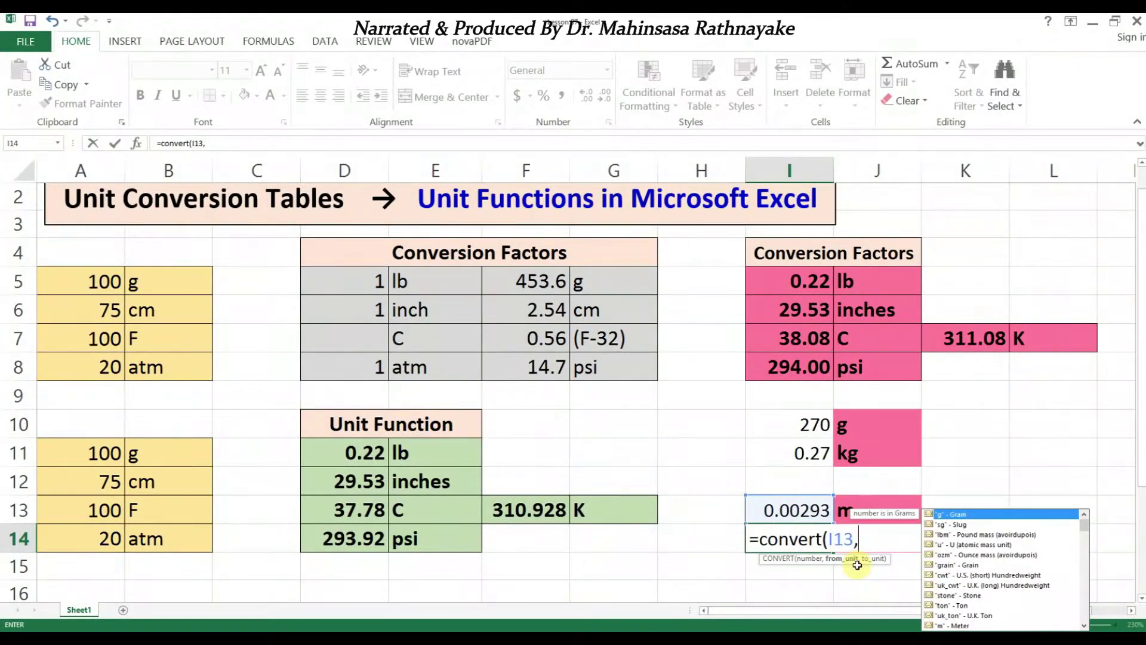
pyautogui.write('"m",')
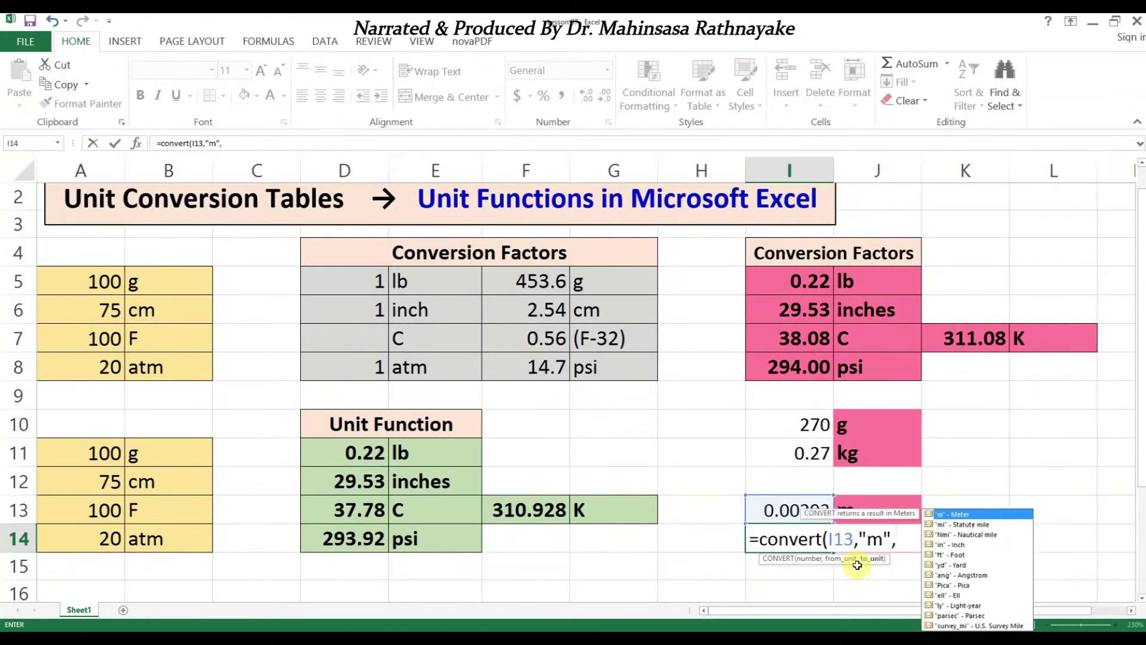
pyautogui.write('"um")')
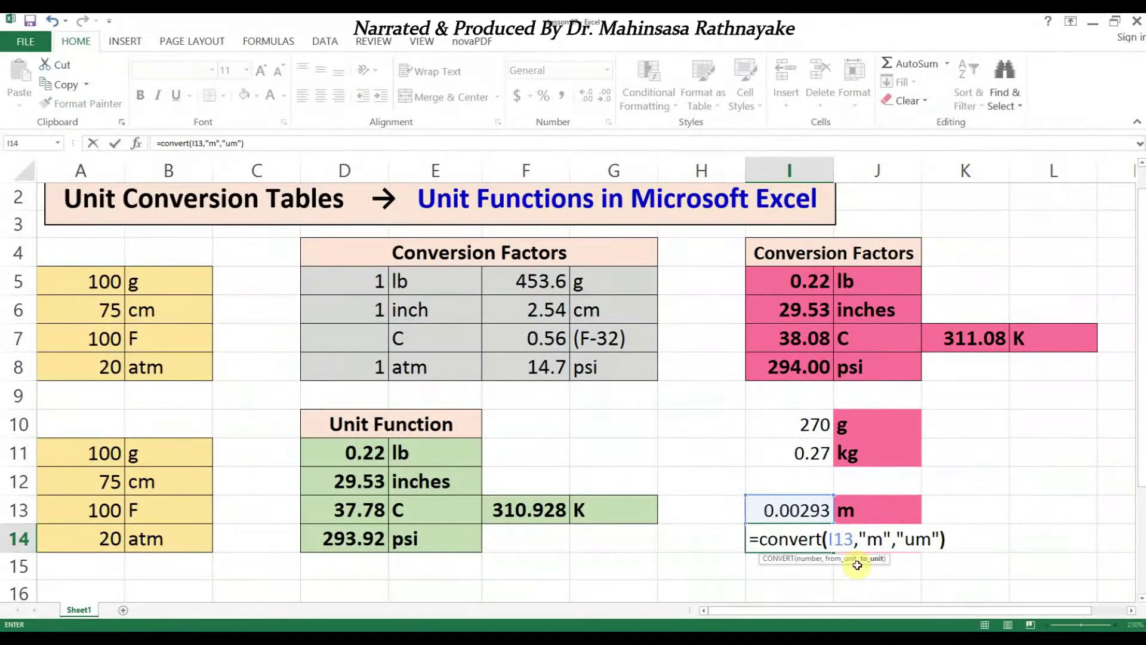
pyautogui.press('Return')
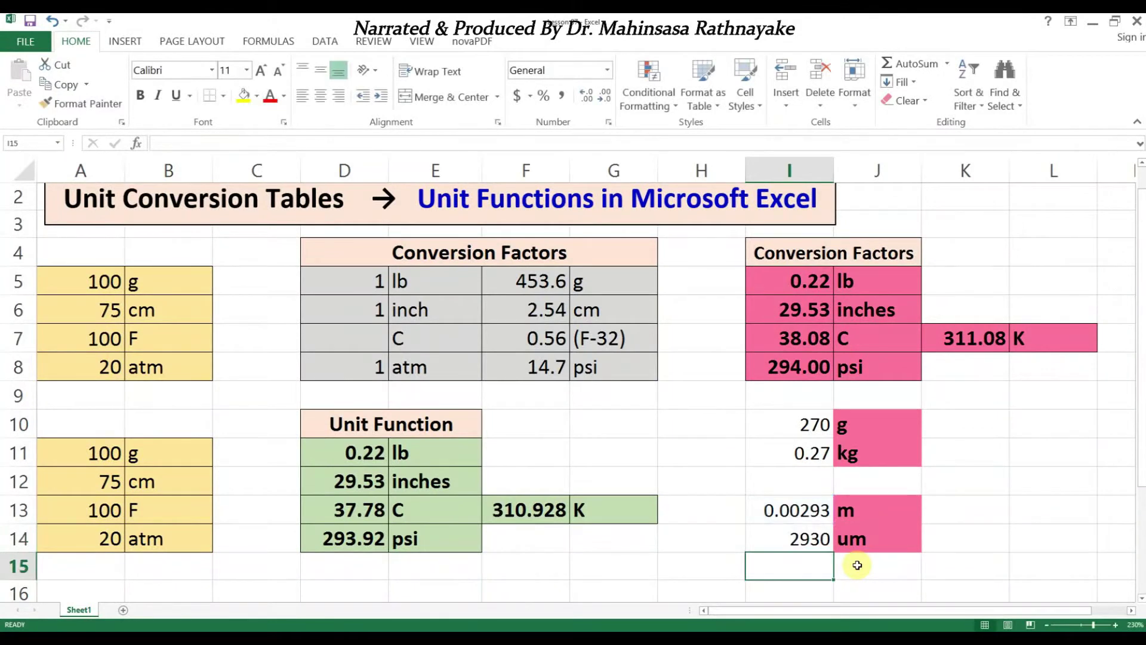